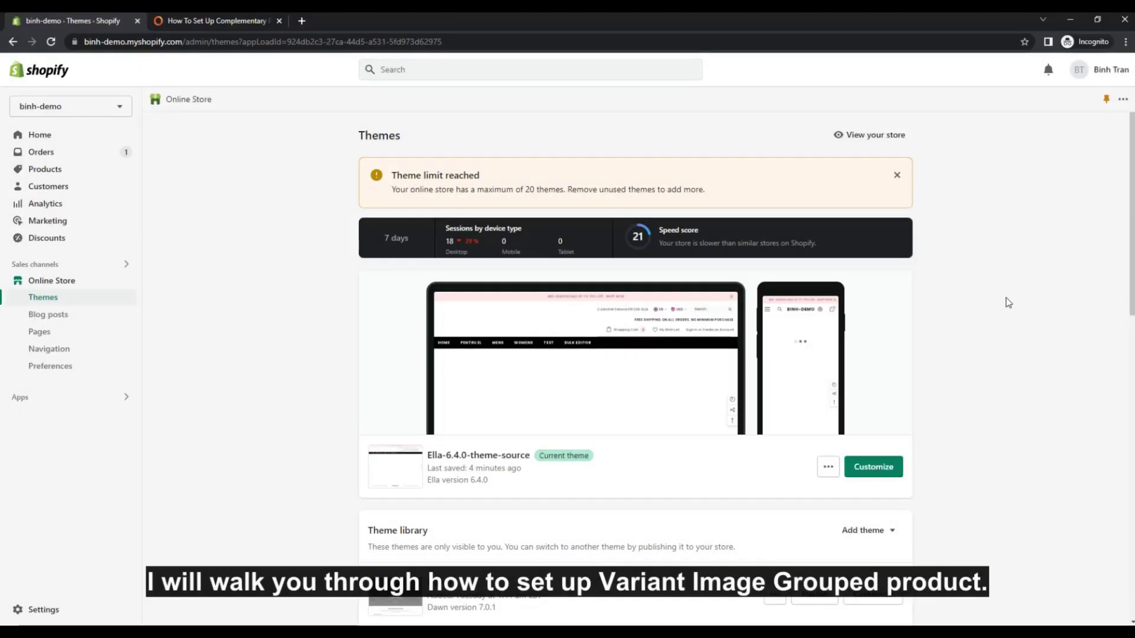
Step: Open the Ella theme's Customize editor and switch the template list from Home page to Products
scroll(1010, 302, down, 1)
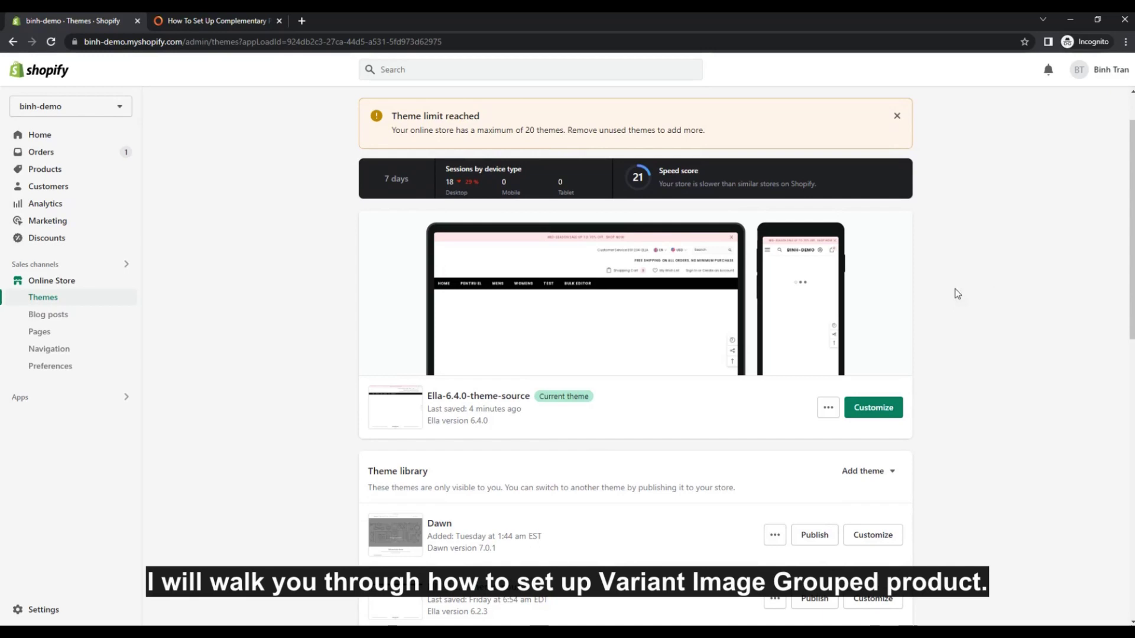
click(881, 414)
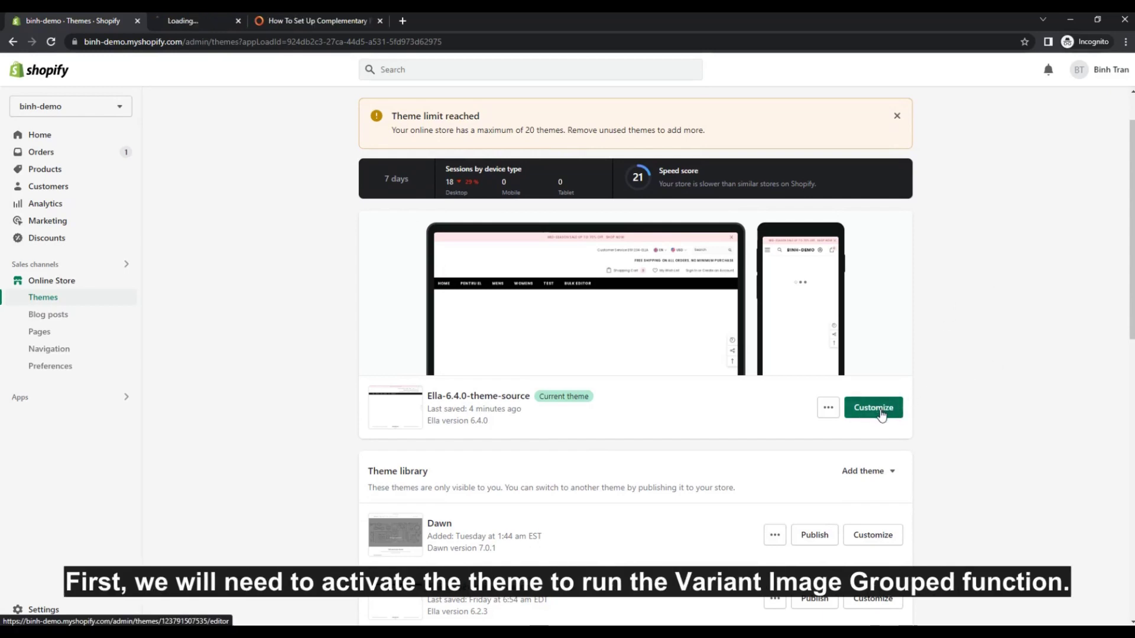
click(198, 21)
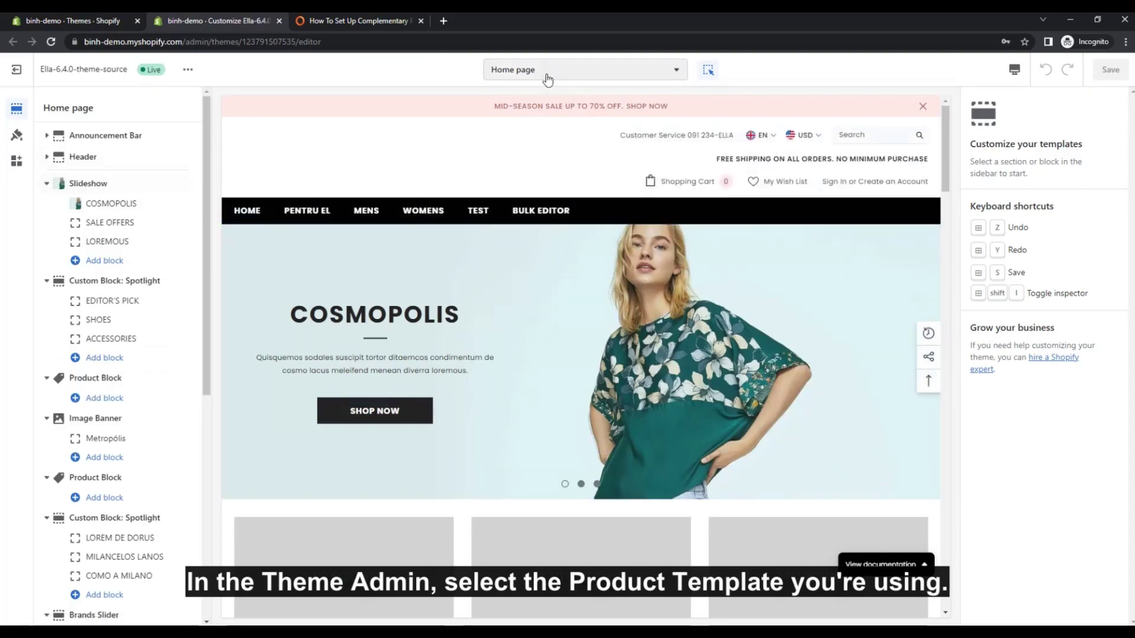
click(549, 77)
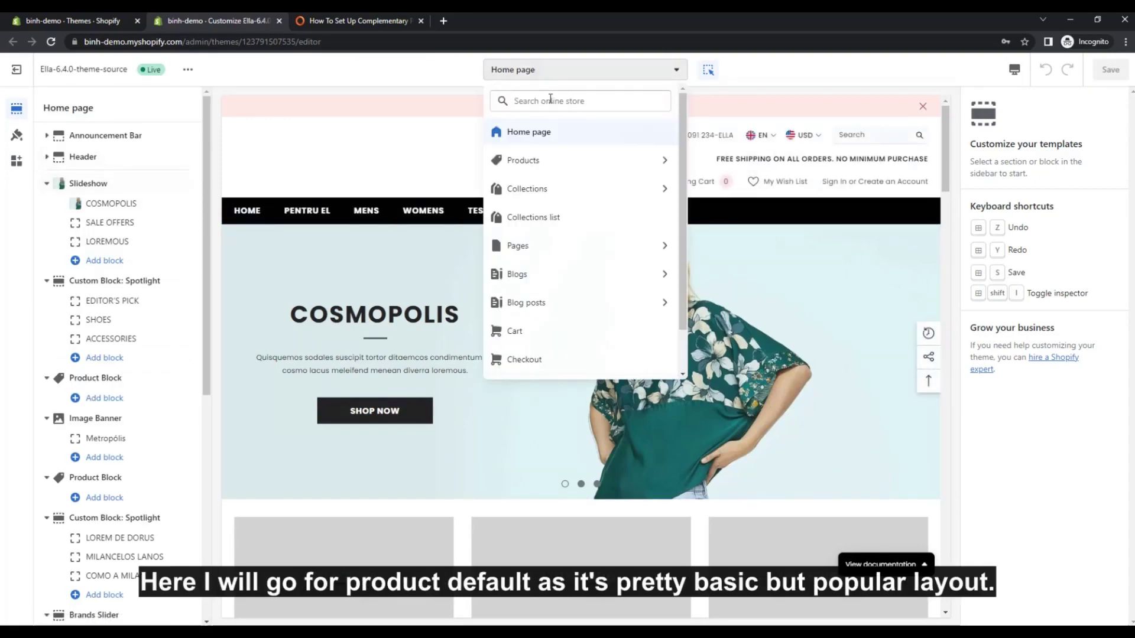
click(559, 157)
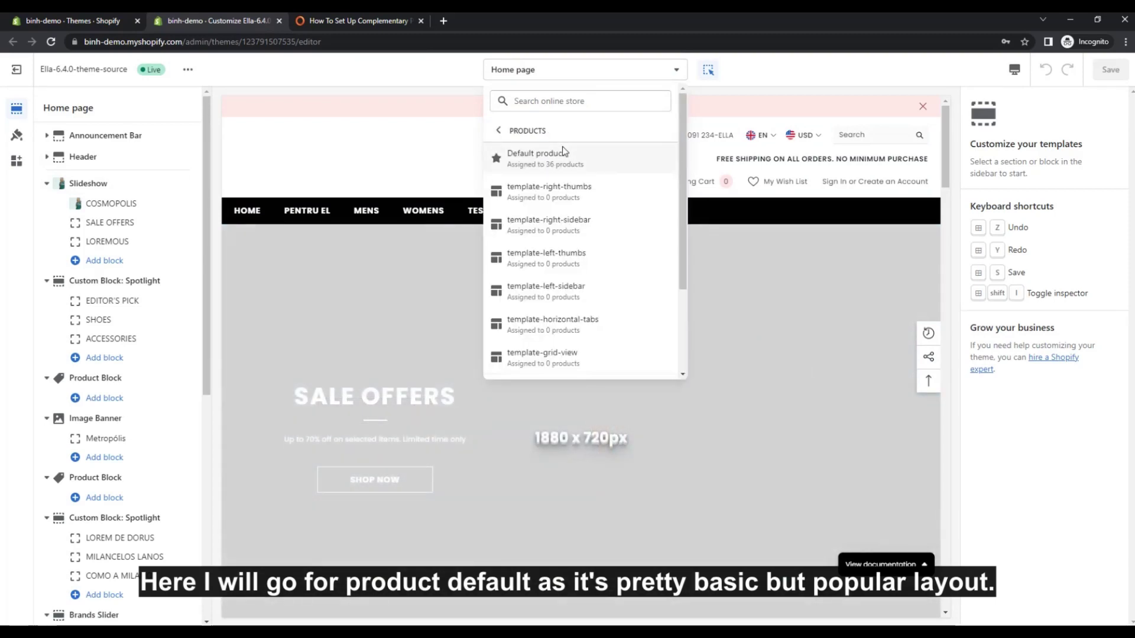
Step: In the Default product template's Variant Picker block, tick Show Variant Image Group? and save
click(562, 163)
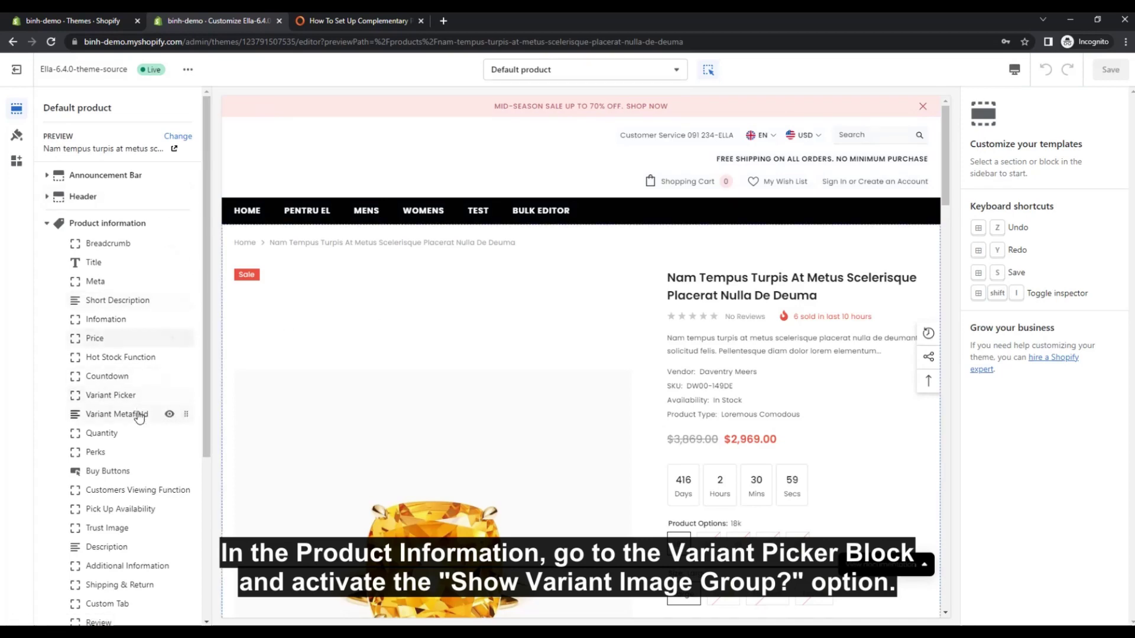
click(119, 416)
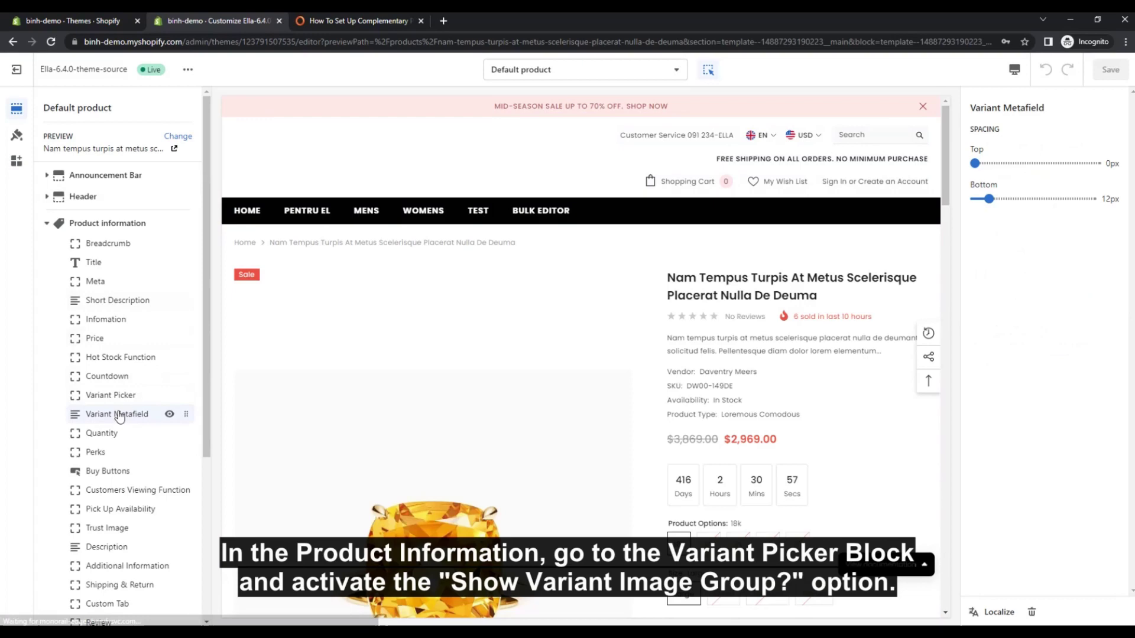
click(121, 400)
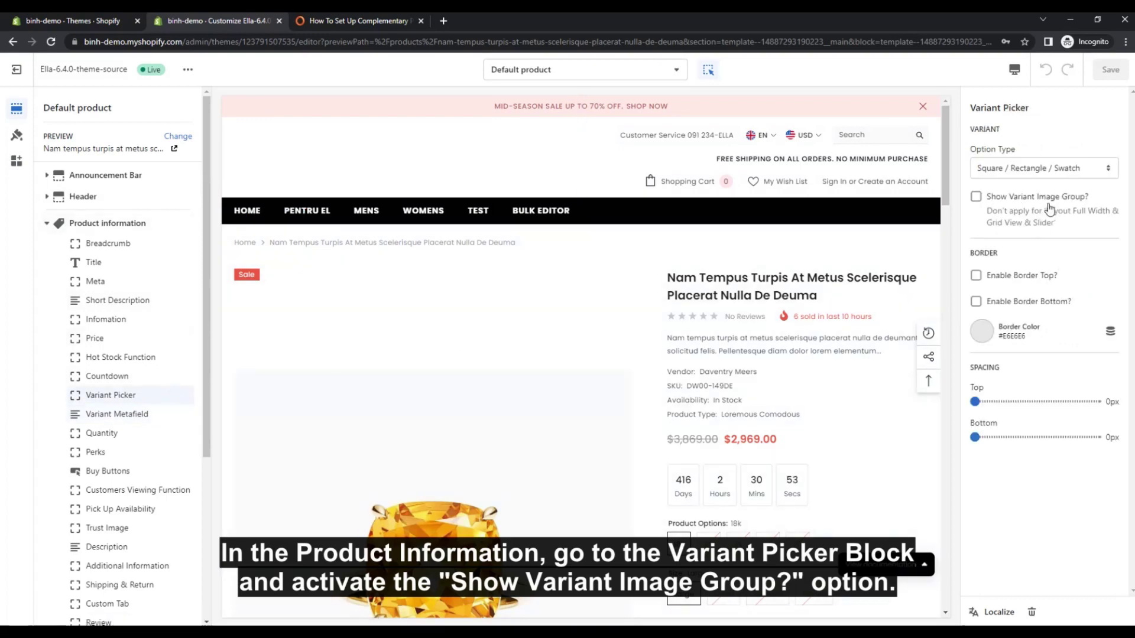
drag(1087, 196, 991, 201)
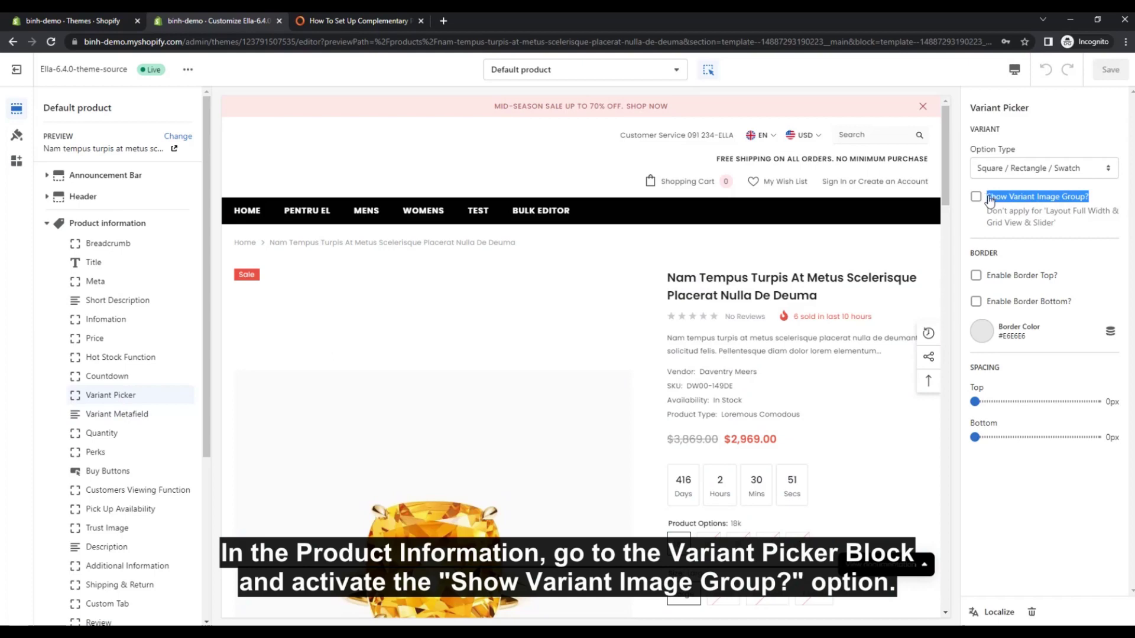
click(1115, 198)
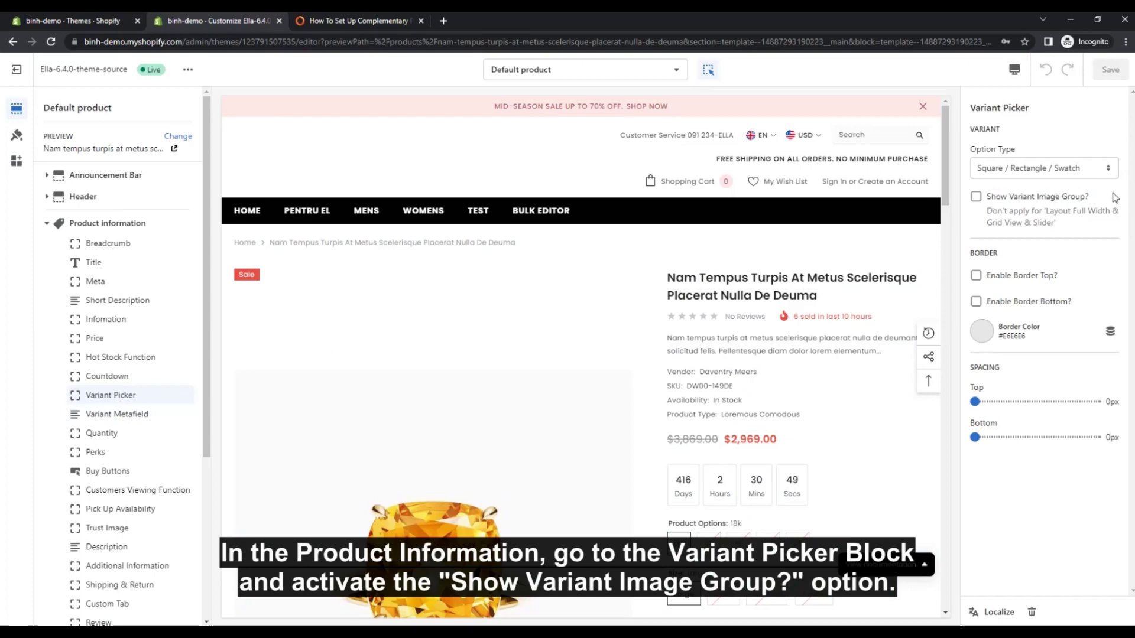
click(976, 197)
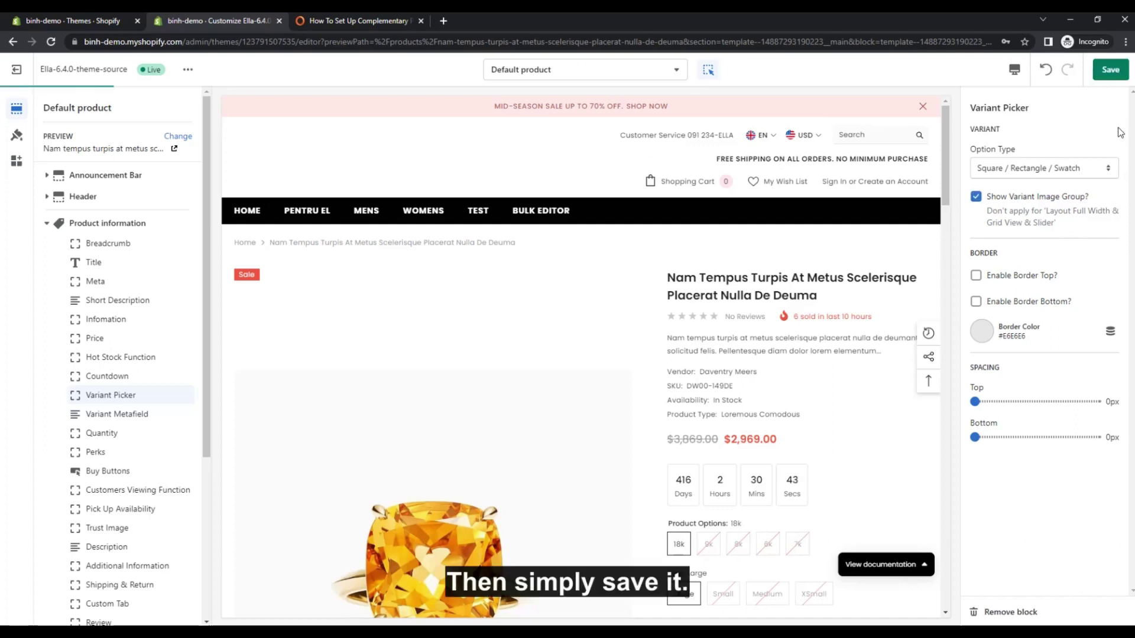
click(1108, 71)
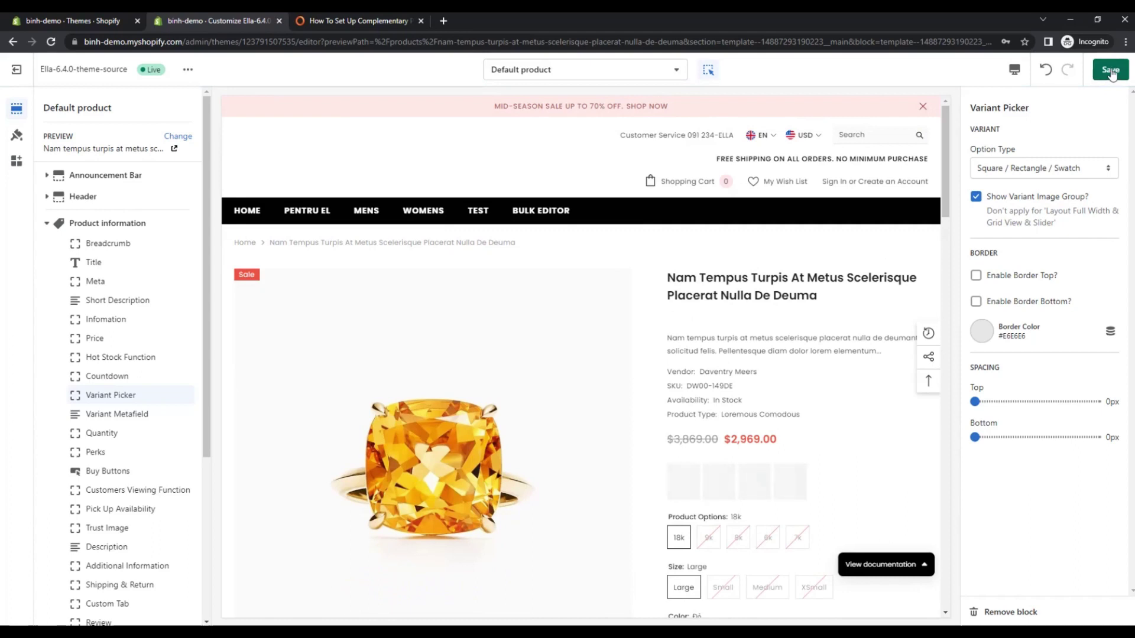
click(1110, 70)
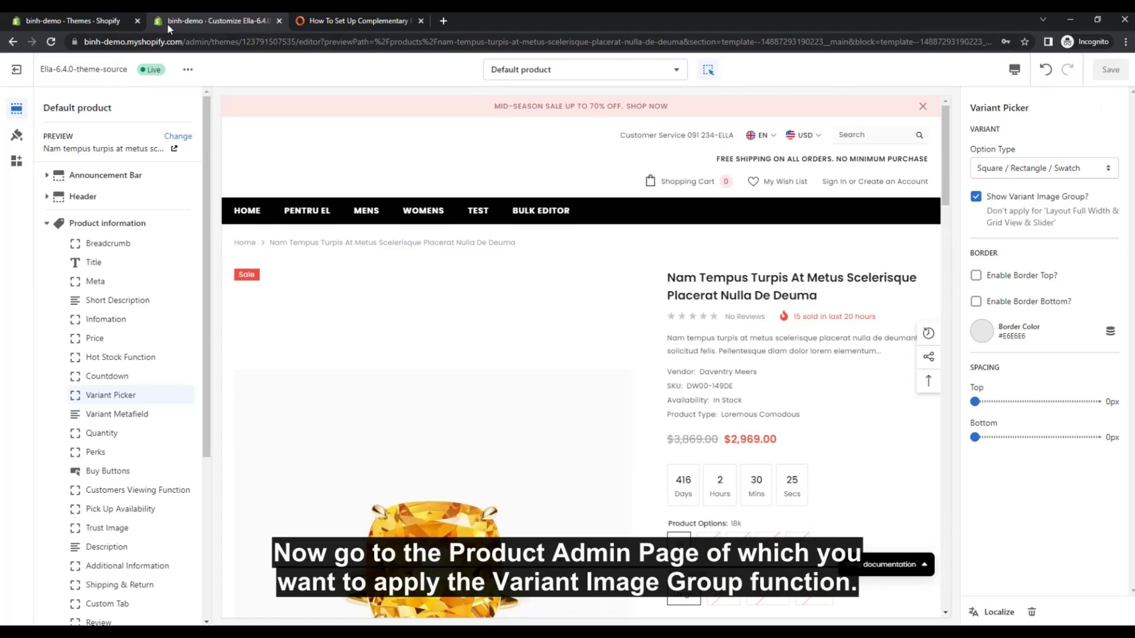
Step: From the admin Products list, open Dempus lortis cosmo sapiendo in a new tab
click(83, 22)
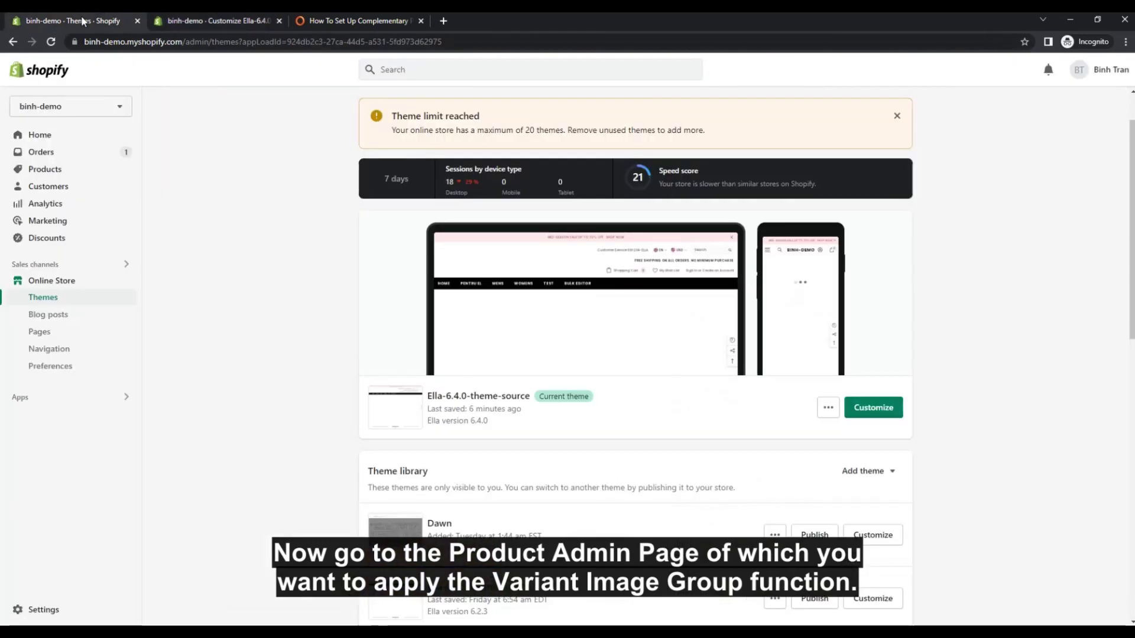
click(85, 172)
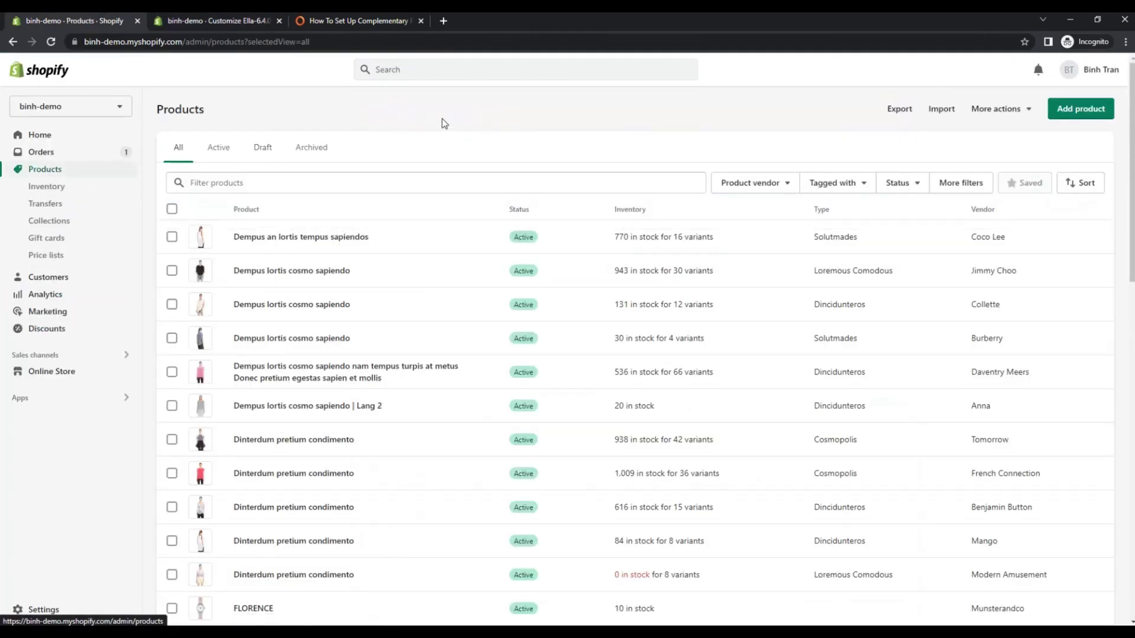
middle_click(300, 305)
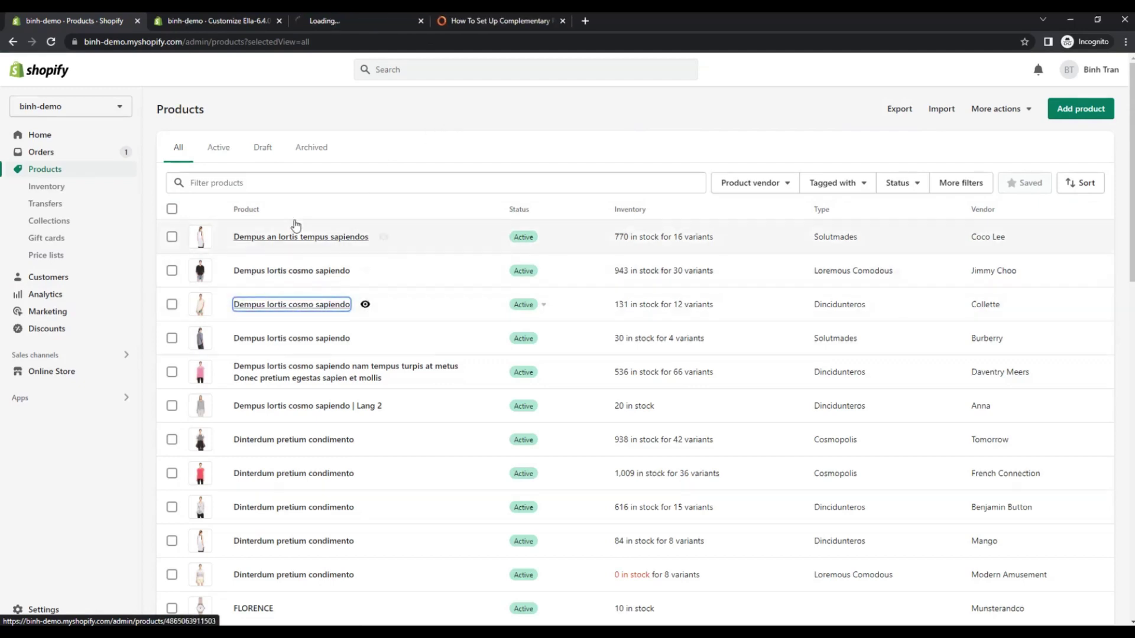
click(361, 18)
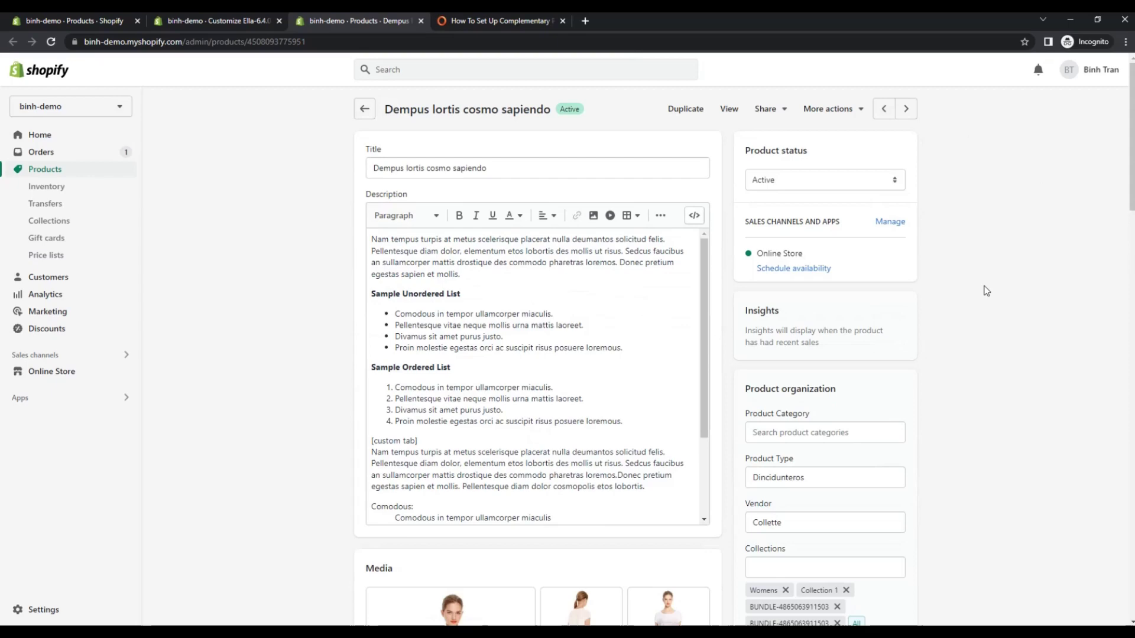
Step: Copy the White value from the product's Color option and scroll back up to Media
scroll(985, 292, down, 3)
scroll(985, 292, down, 4)
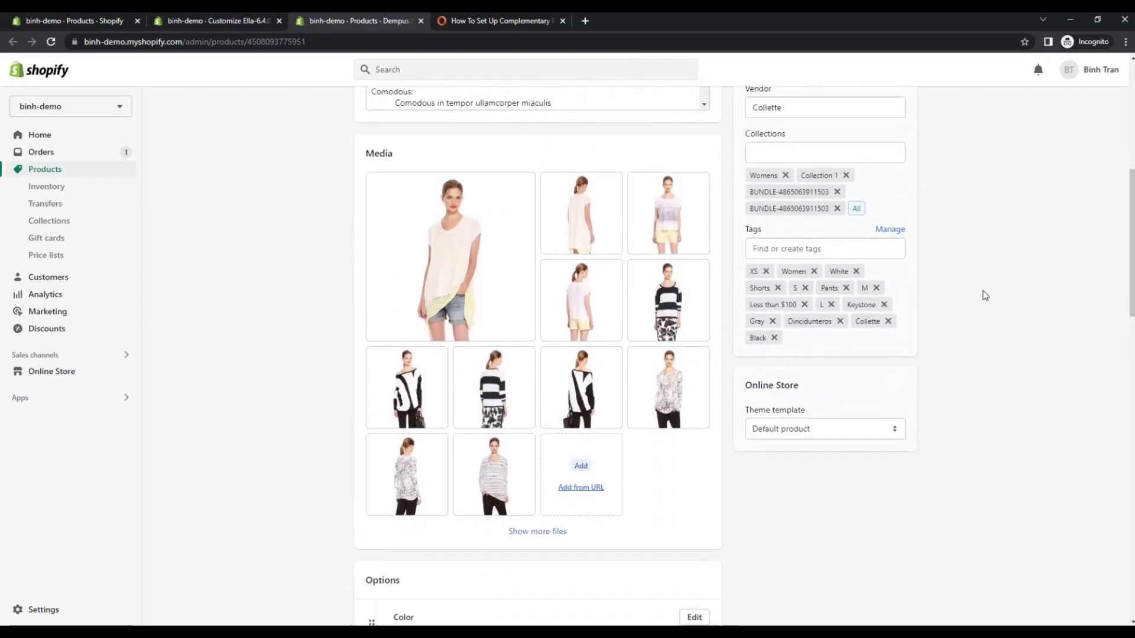
scroll(985, 294, down, 2)
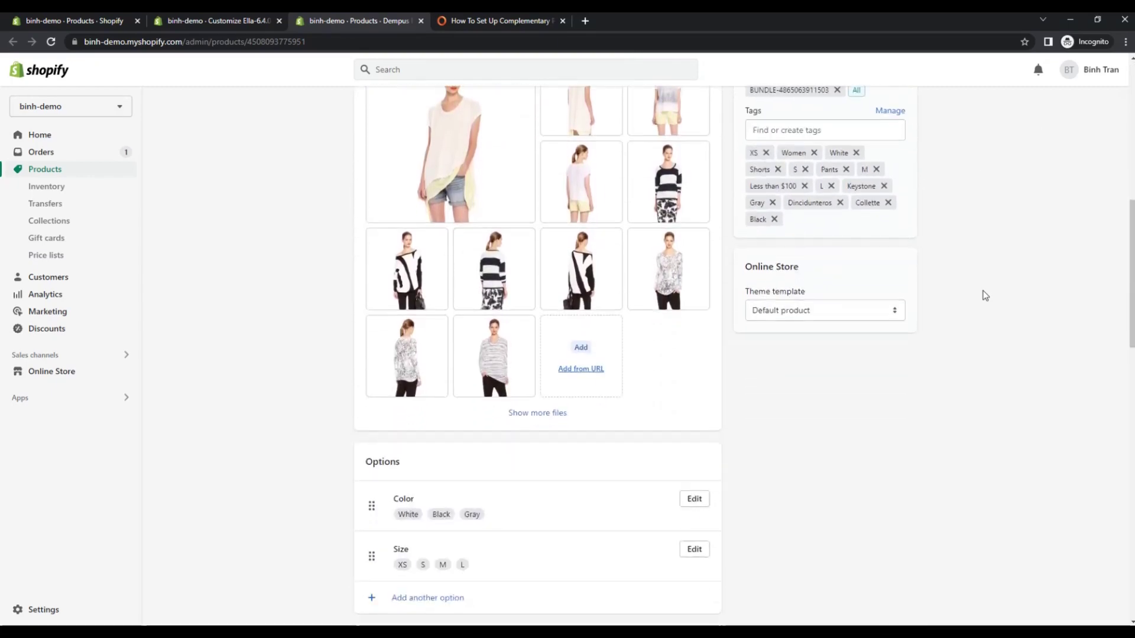
scroll(985, 295, down, 3)
scroll(984, 294, up, 1)
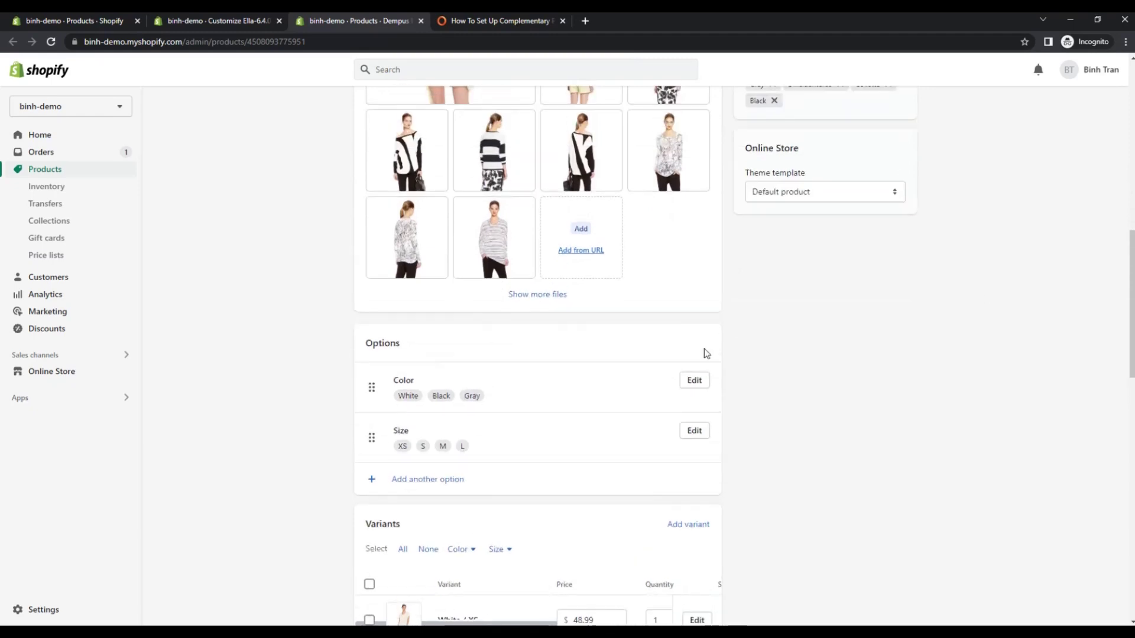
scroll(706, 352, down, 5)
scroll(714, 349, down, 4)
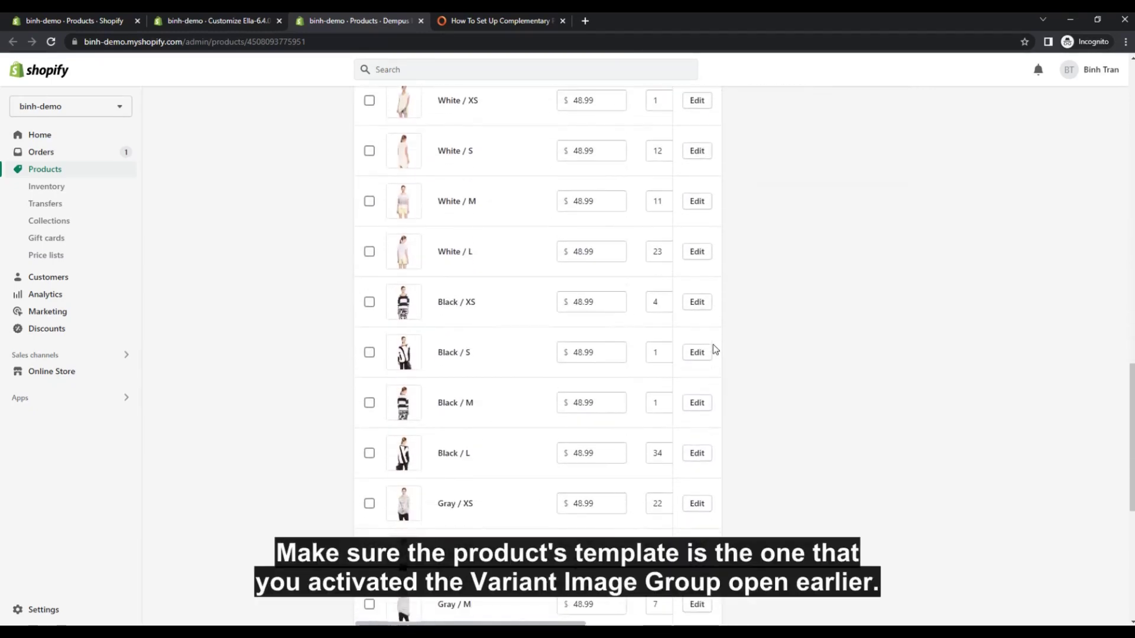
scroll(711, 350, up, 4)
scroll(463, 426, up, 5)
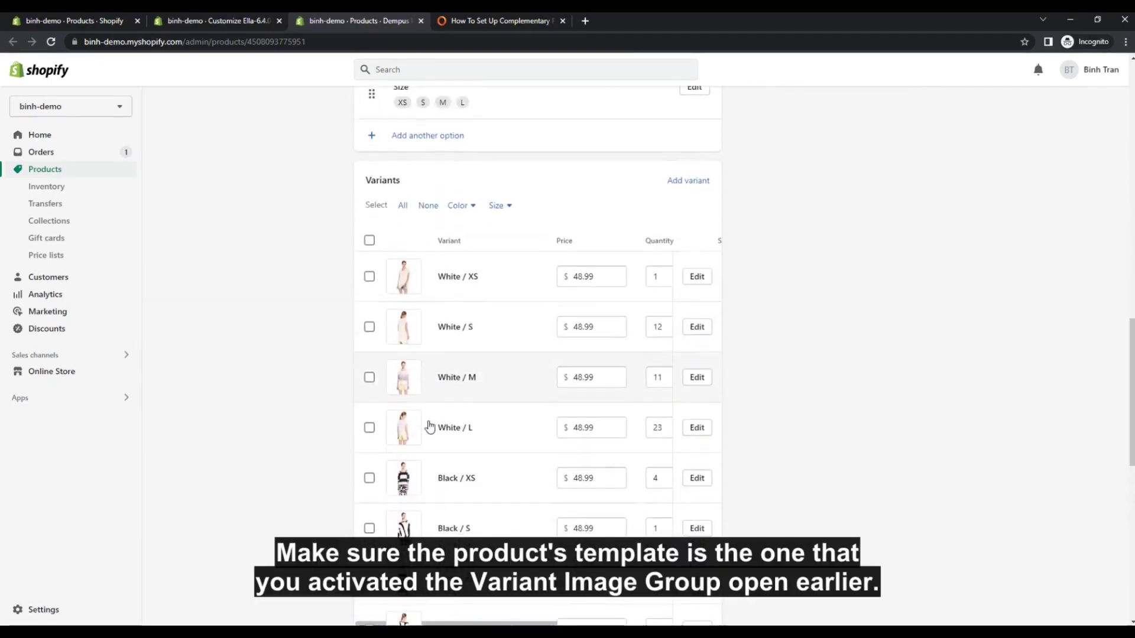
scroll(431, 426, up, 3)
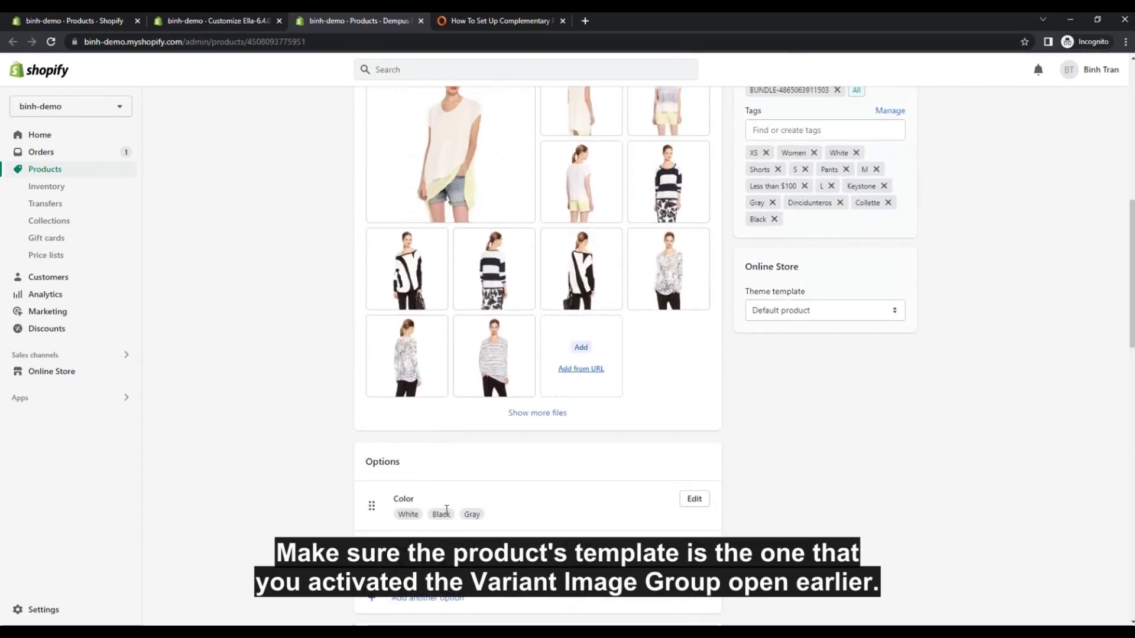
right_click(406, 518)
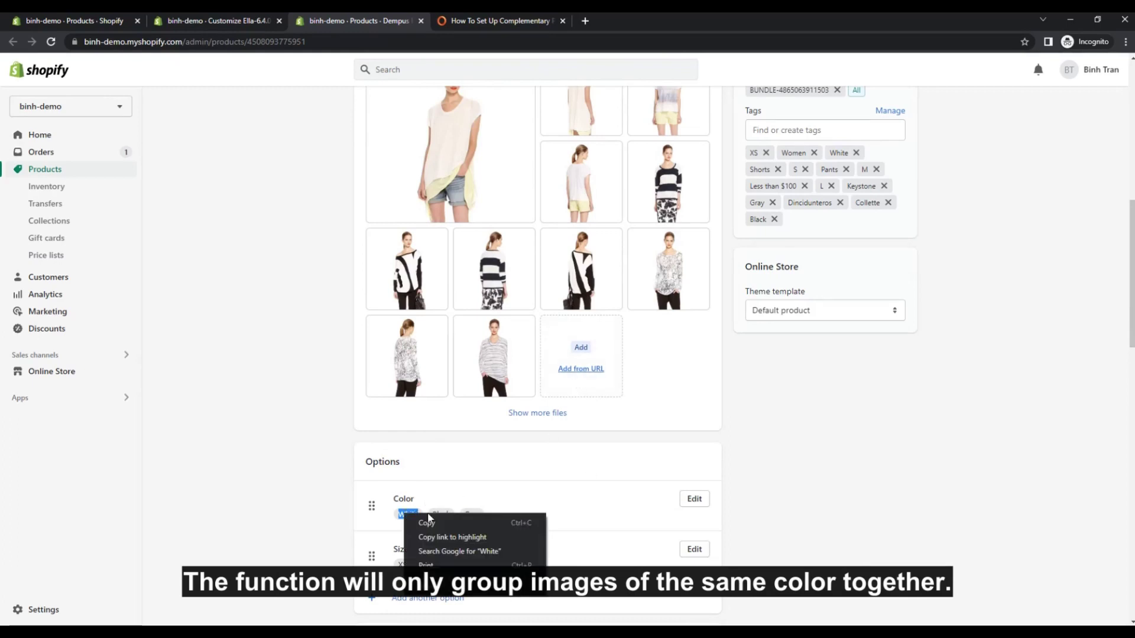
click(426, 522)
scroll(535, 412, up, 3)
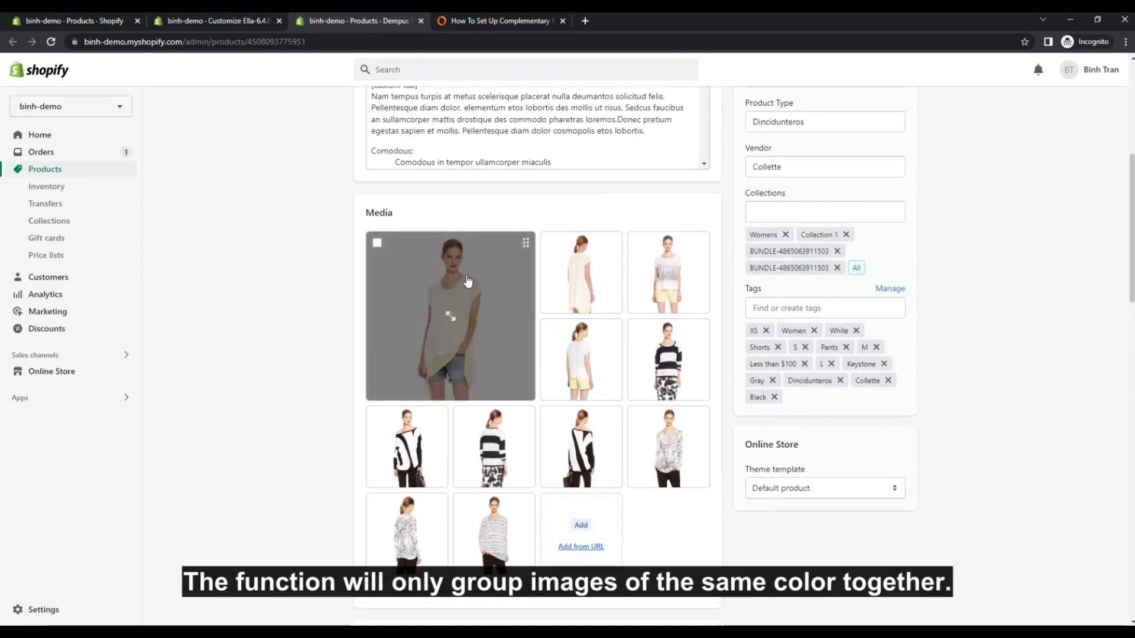
Step: Save alt text White on the first and second product images
click(469, 283)
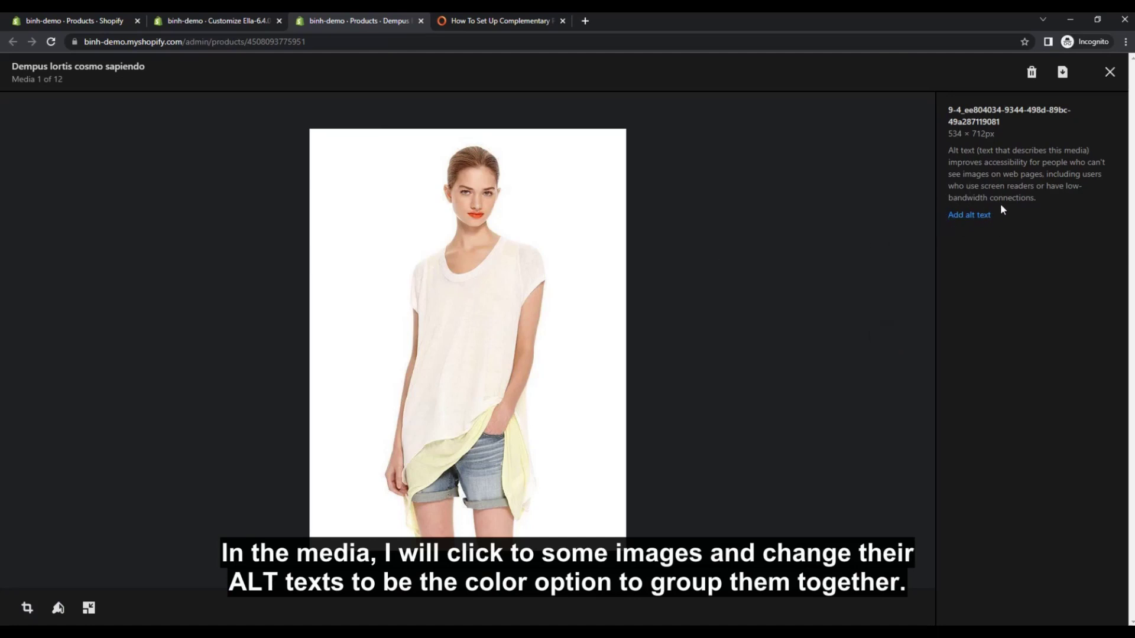
click(973, 216)
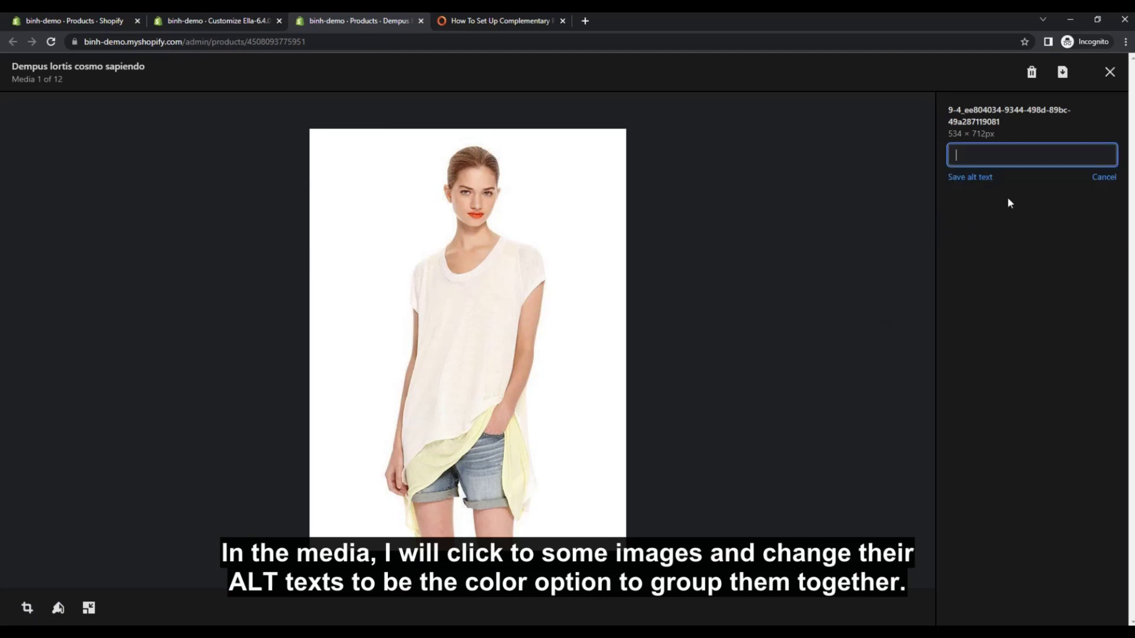
right_click(978, 153)
click(1003, 240)
click(978, 178)
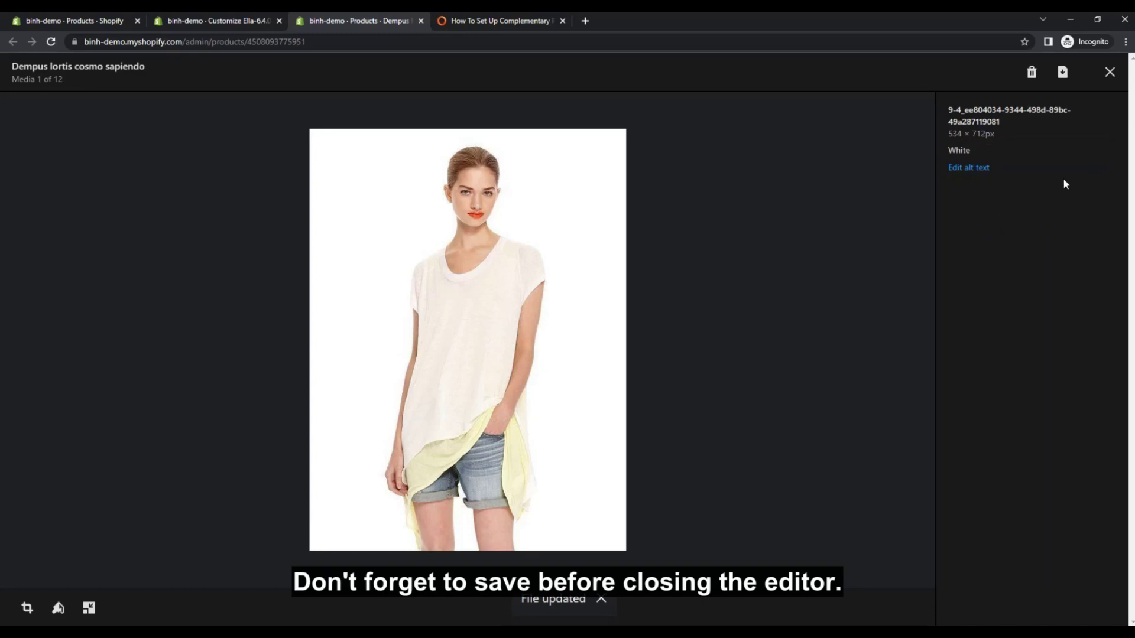
click(1109, 71)
click(585, 294)
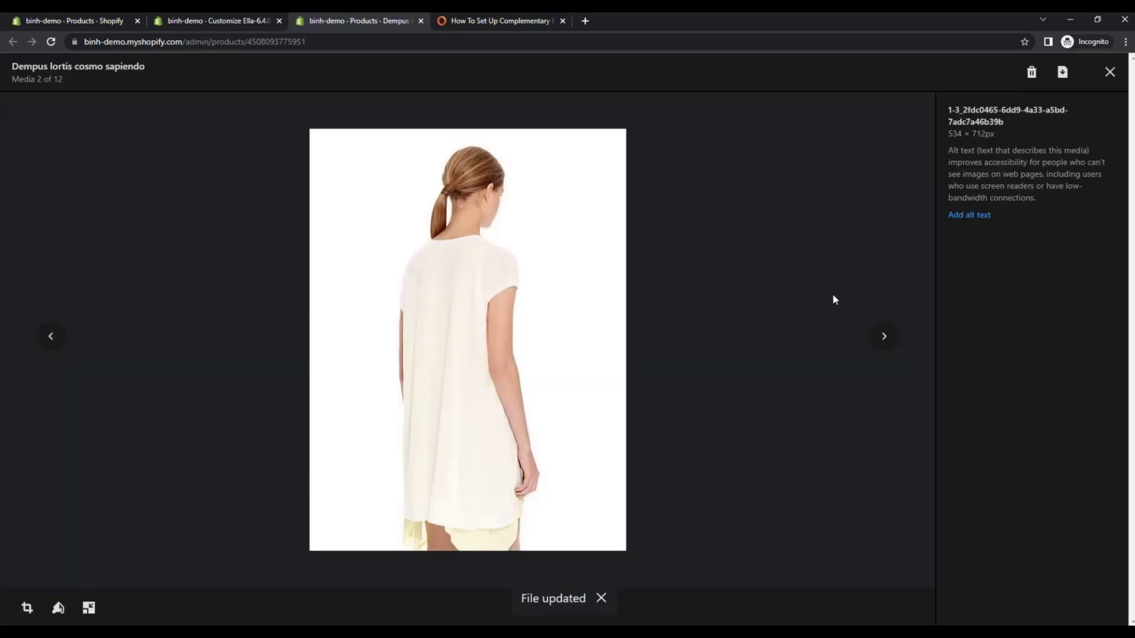
click(978, 219)
text(White)
click(985, 179)
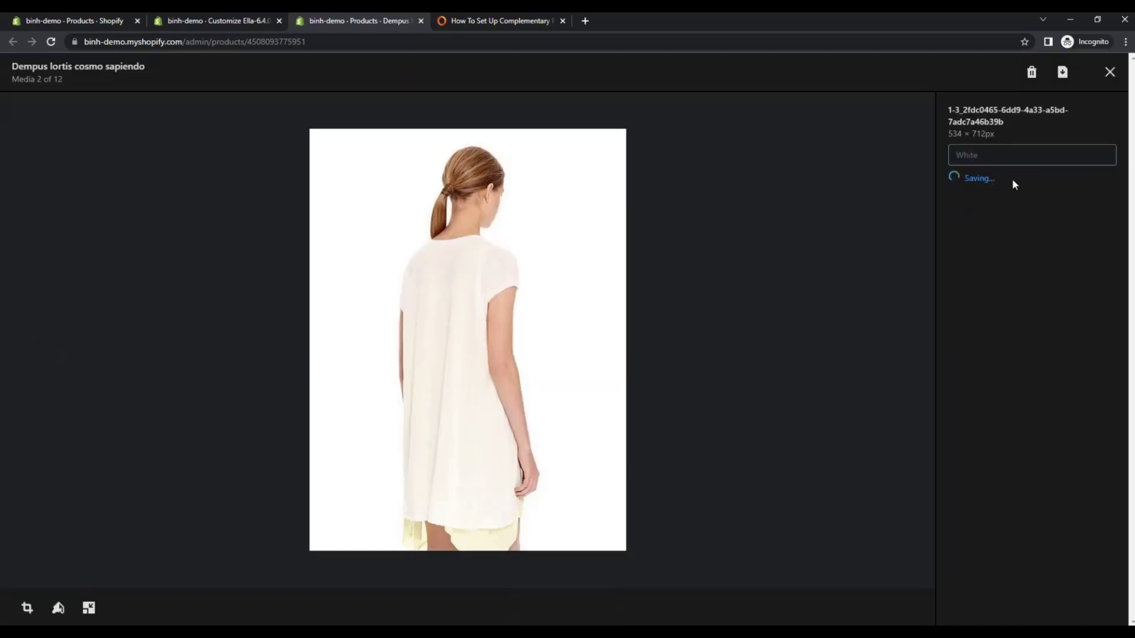
click(1108, 72)
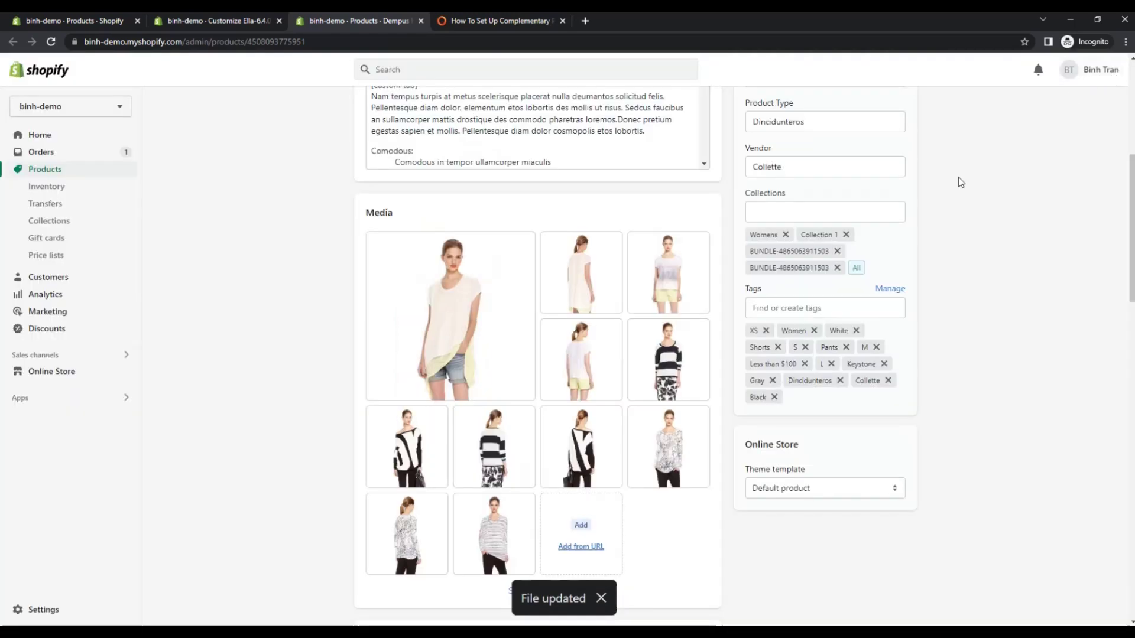
Step: Save alt text White on the third and fourth product images
click(663, 292)
click(977, 219)
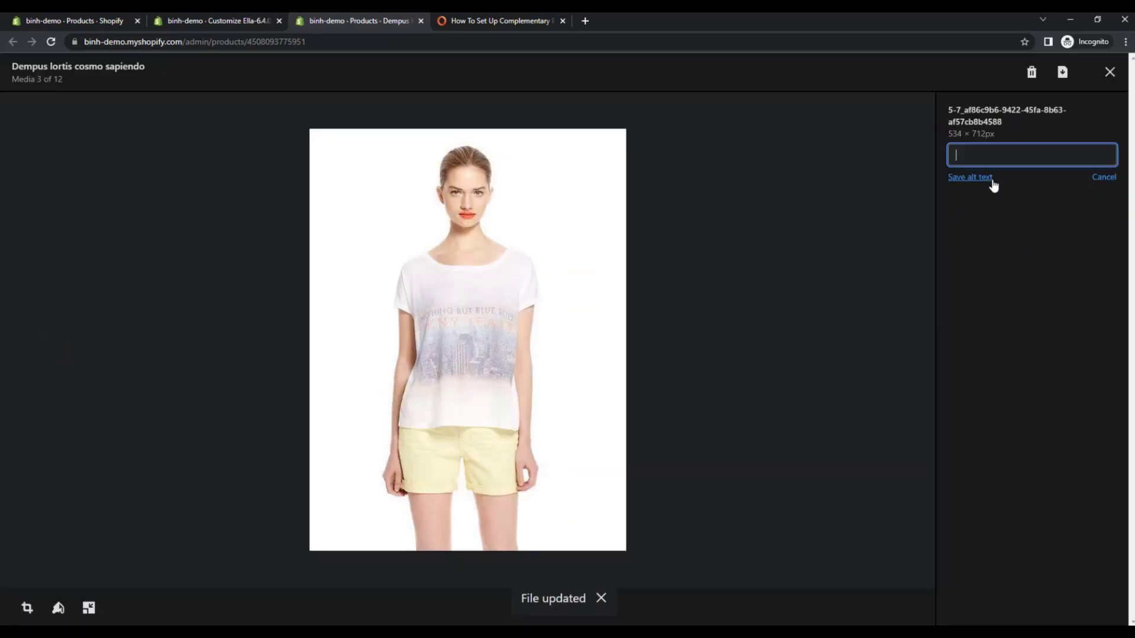
text(White)
click(978, 179)
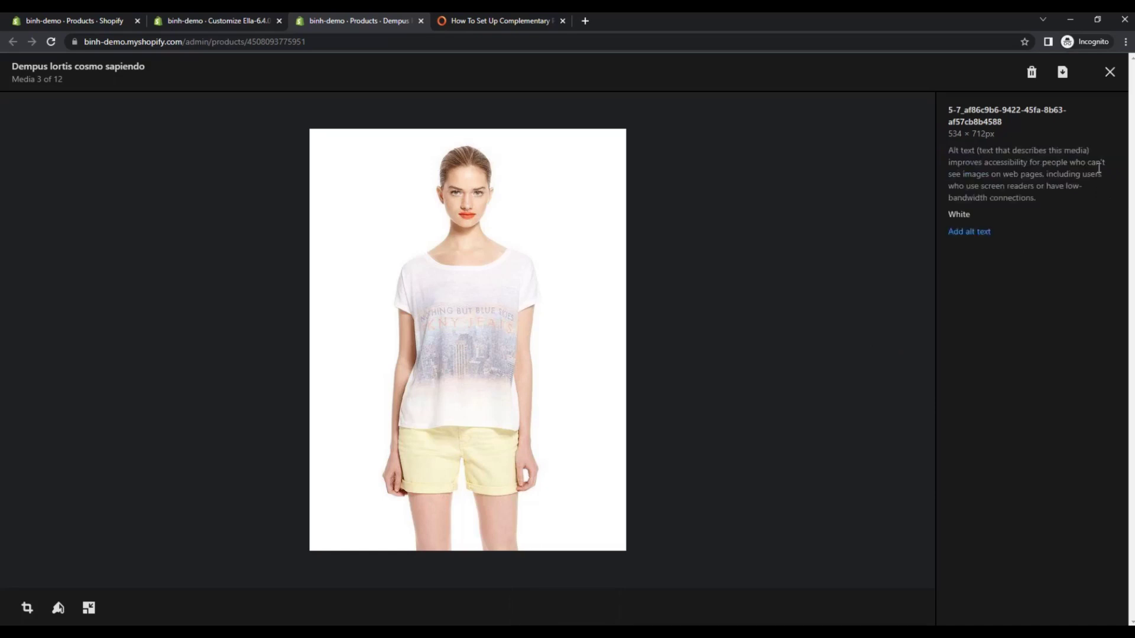
click(1110, 72)
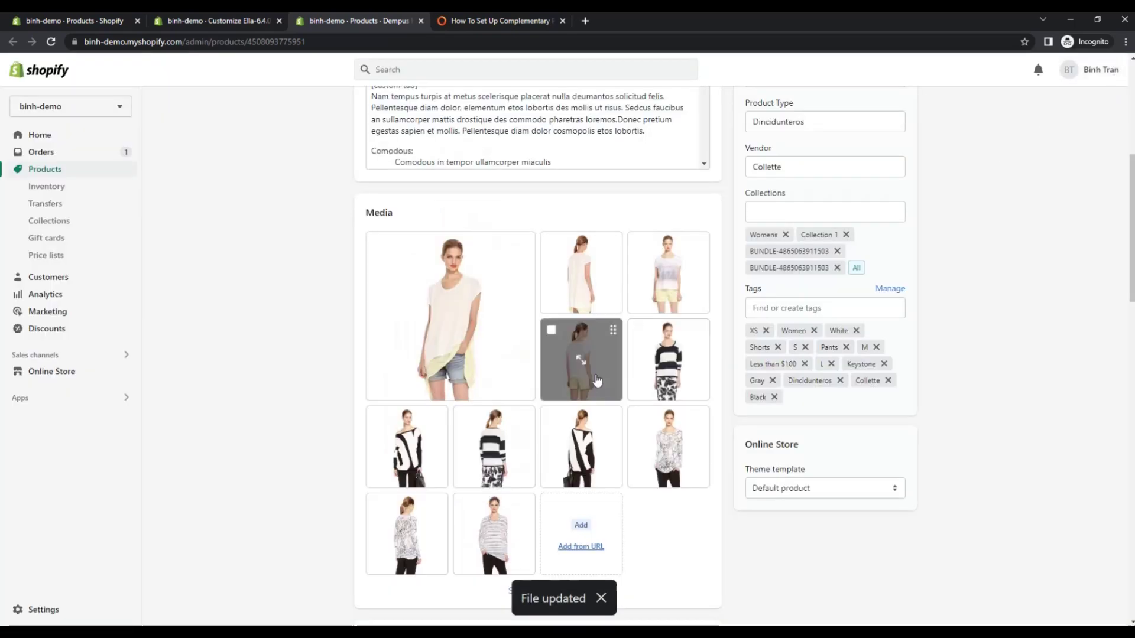
click(582, 360)
click(983, 217)
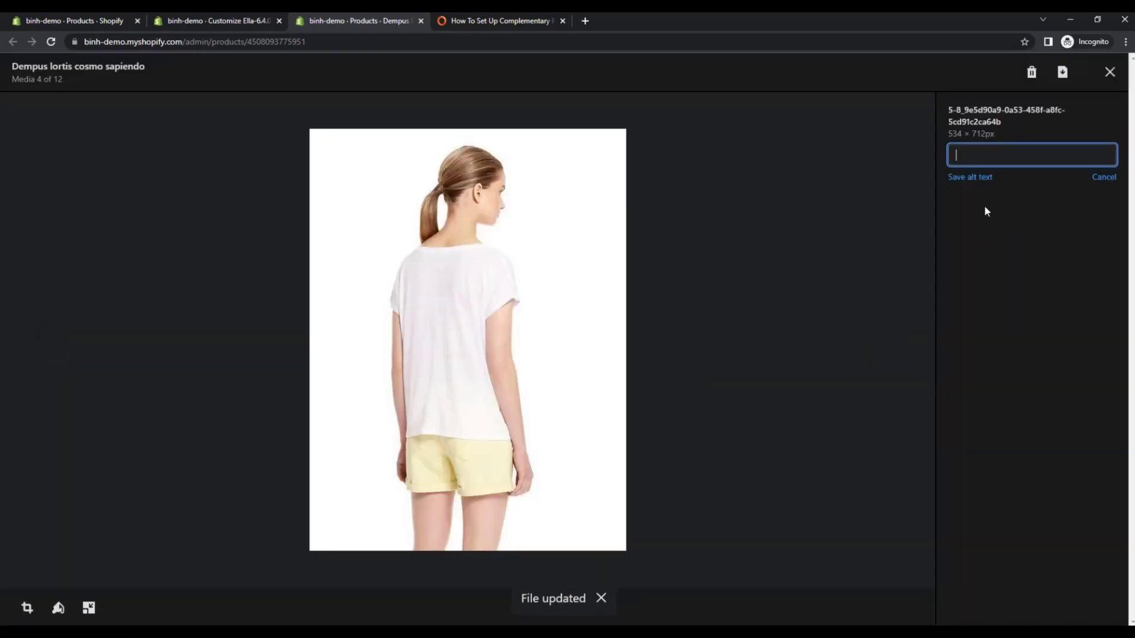
click(983, 179)
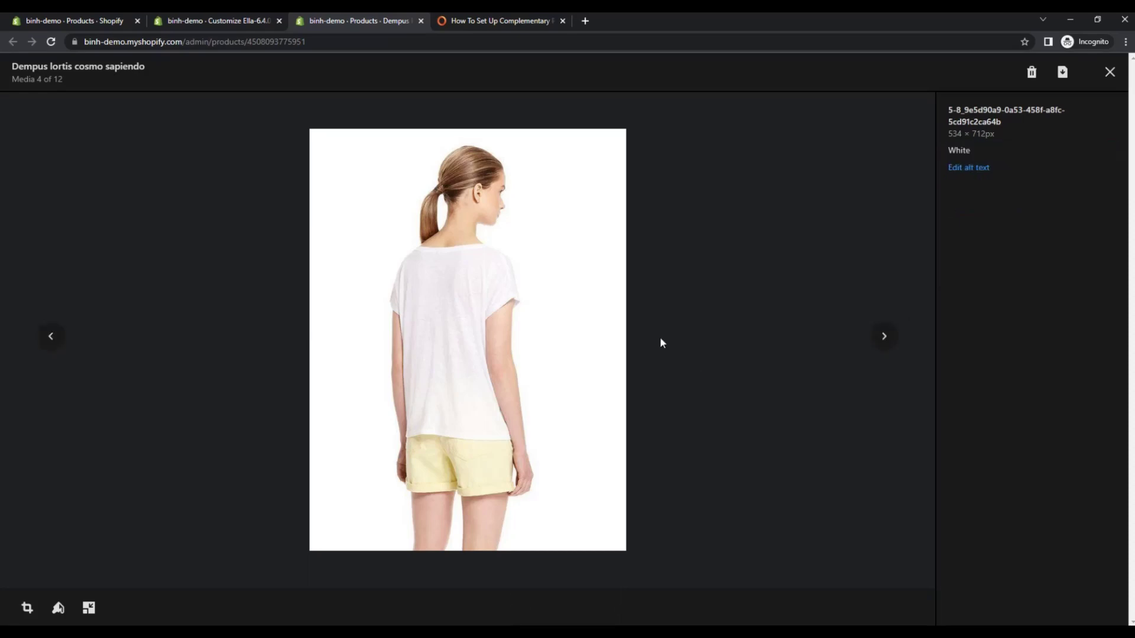
click(1109, 72)
Step: Copy the colour value Black from the Color option
scroll(769, 414, down, 5)
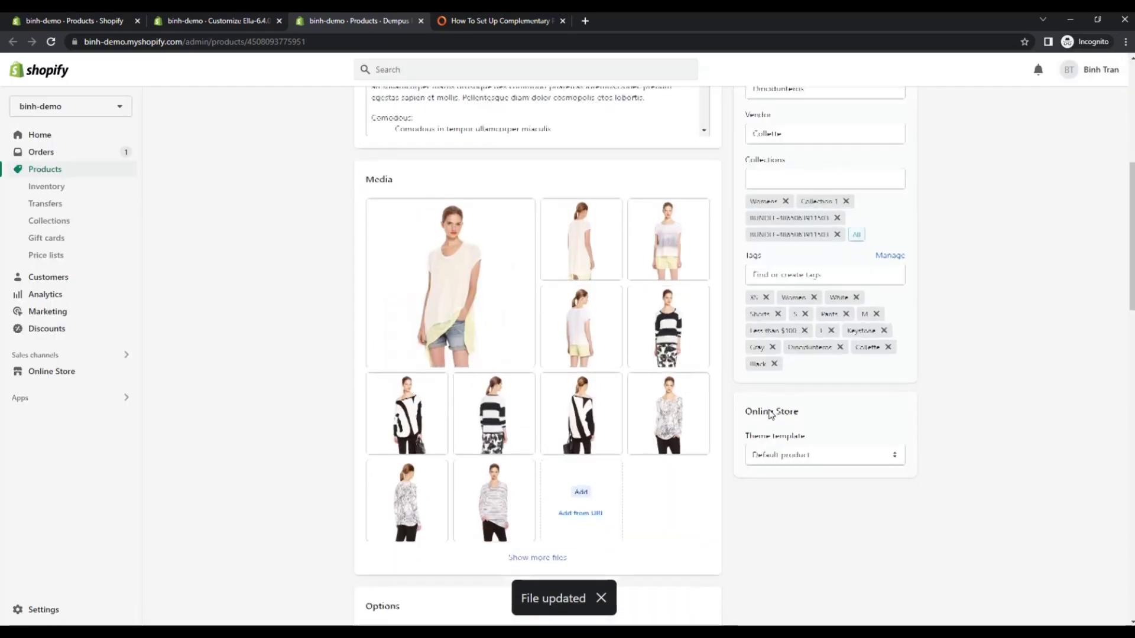
scroll(772, 414, down, 1)
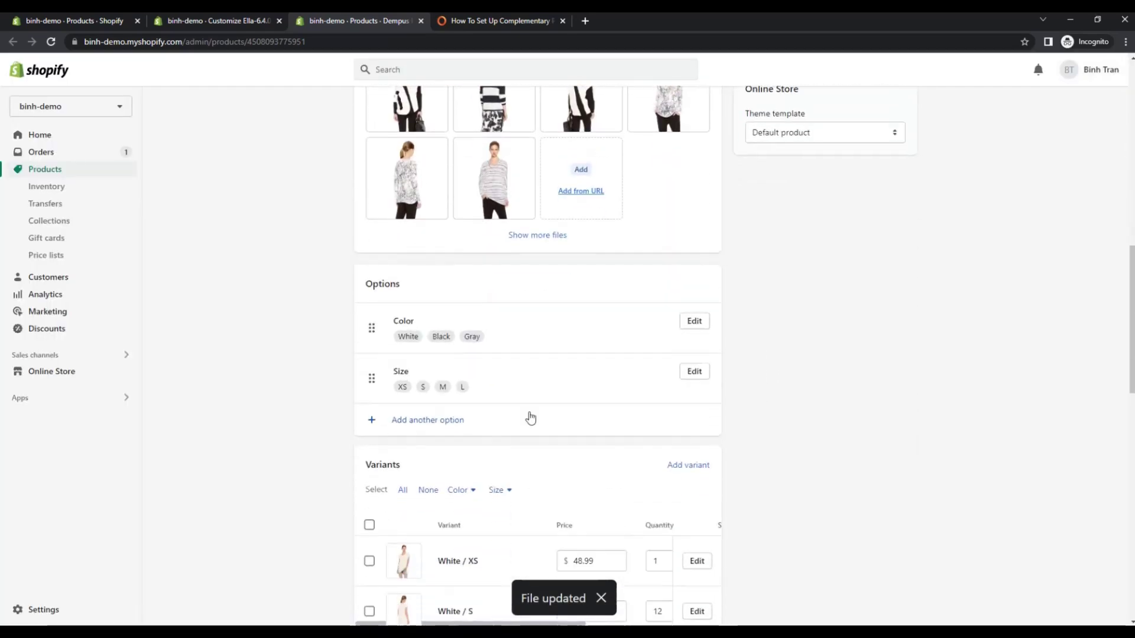
double_click(441, 336)
right_click(449, 340)
click(467, 340)
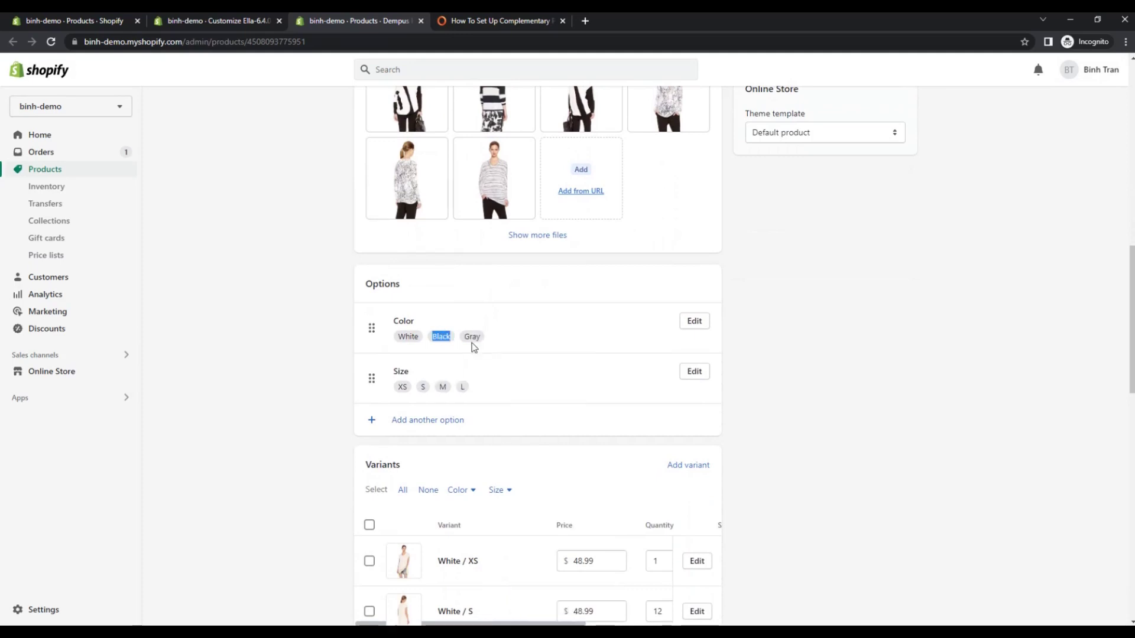
scroll(725, 403, up, 4)
Step: Paste Black as alt text on the striped-top image and the one after it
scroll(728, 406, up, 1)
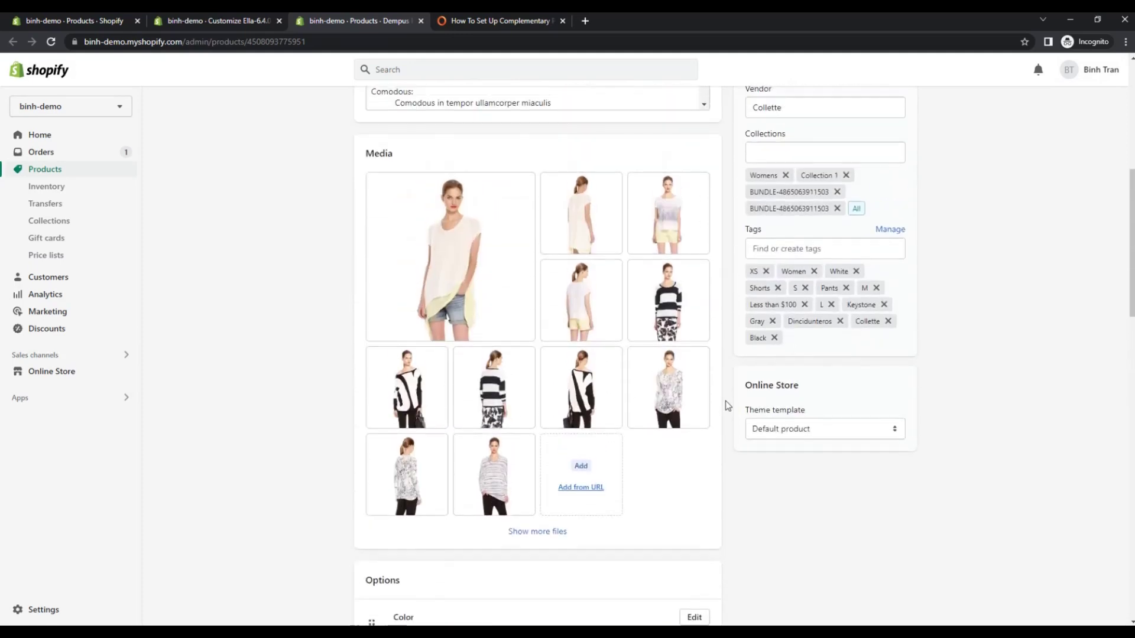
click(661, 324)
click(990, 218)
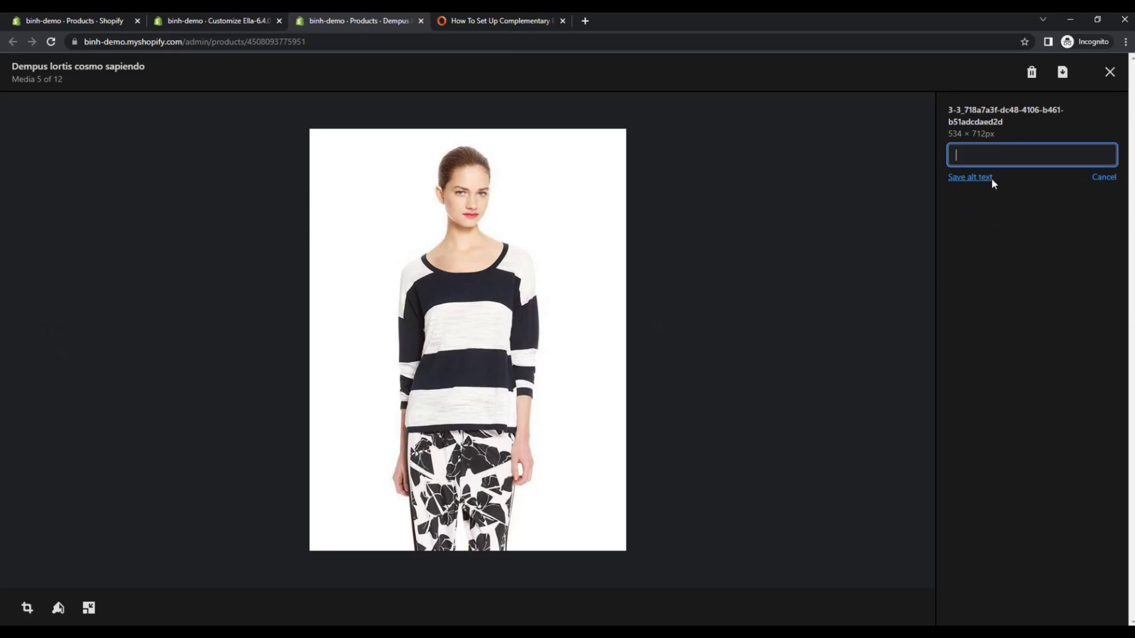
key(ctrl+v)
click(981, 179)
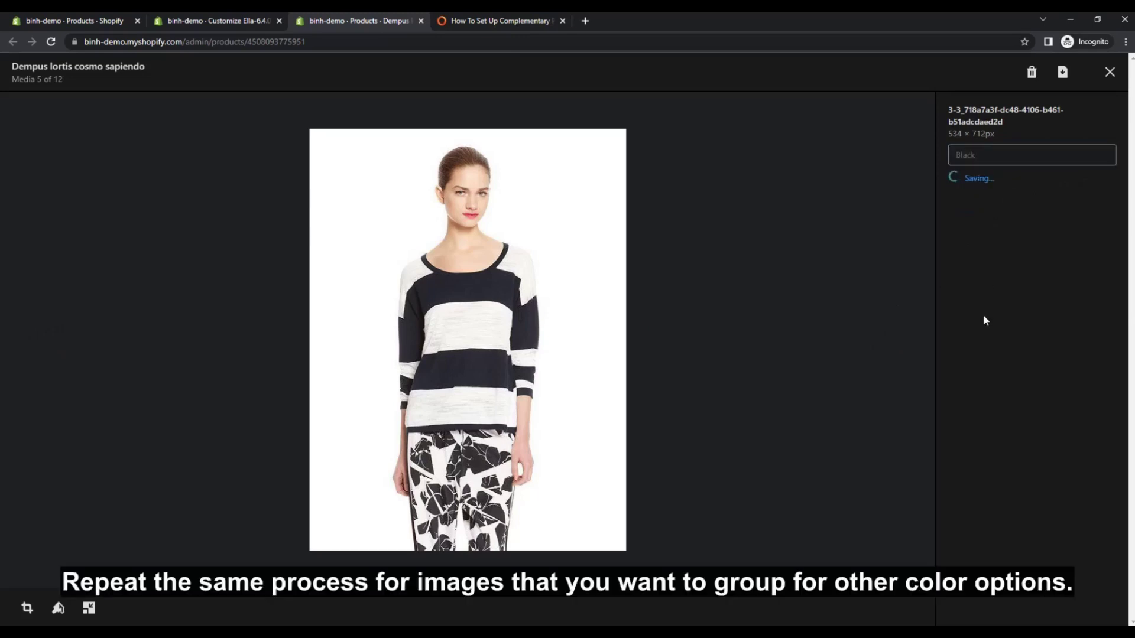
click(884, 335)
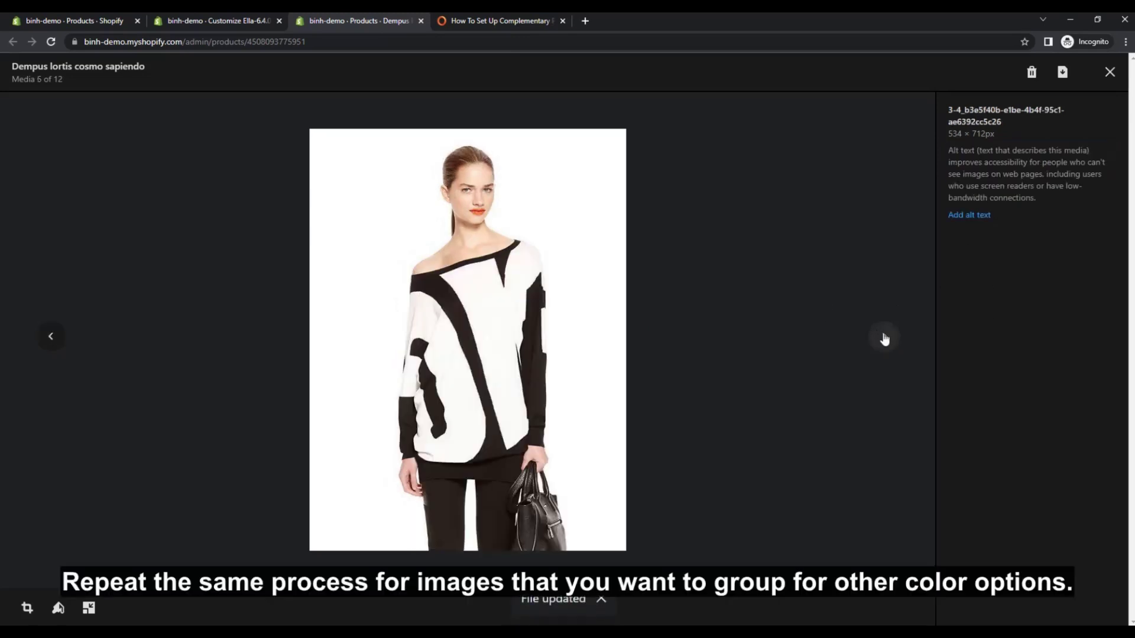
click(981, 218)
key(ctrl+v)
click(984, 178)
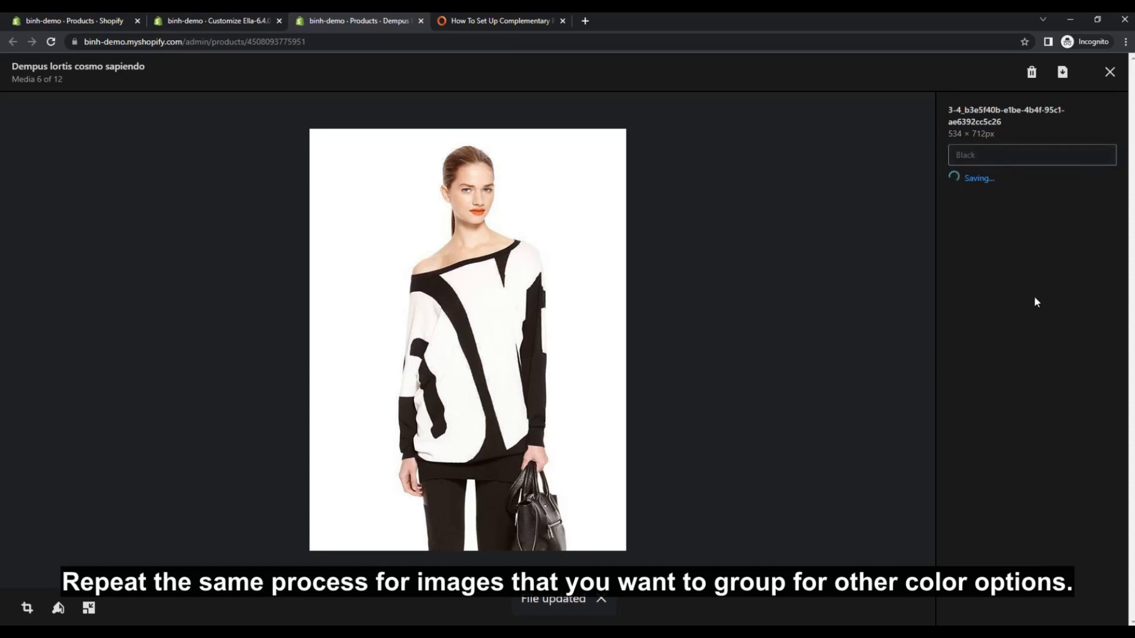
Step: Paste Black as alt text on the next two images, then close the media viewer
click(885, 339)
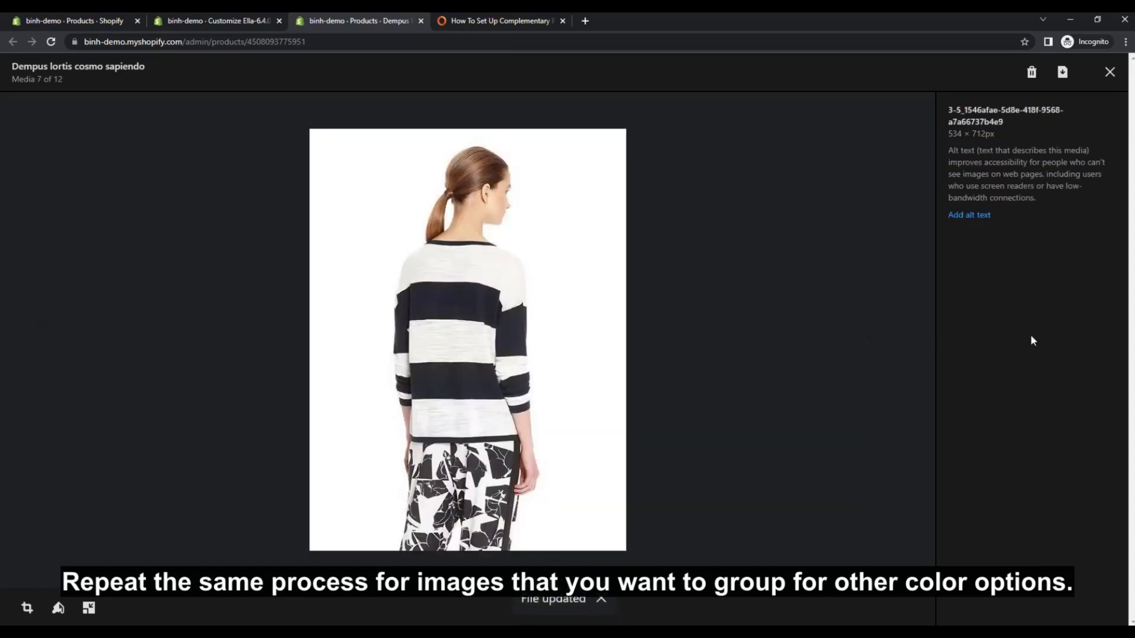
click(983, 223)
key(ctrl+v)
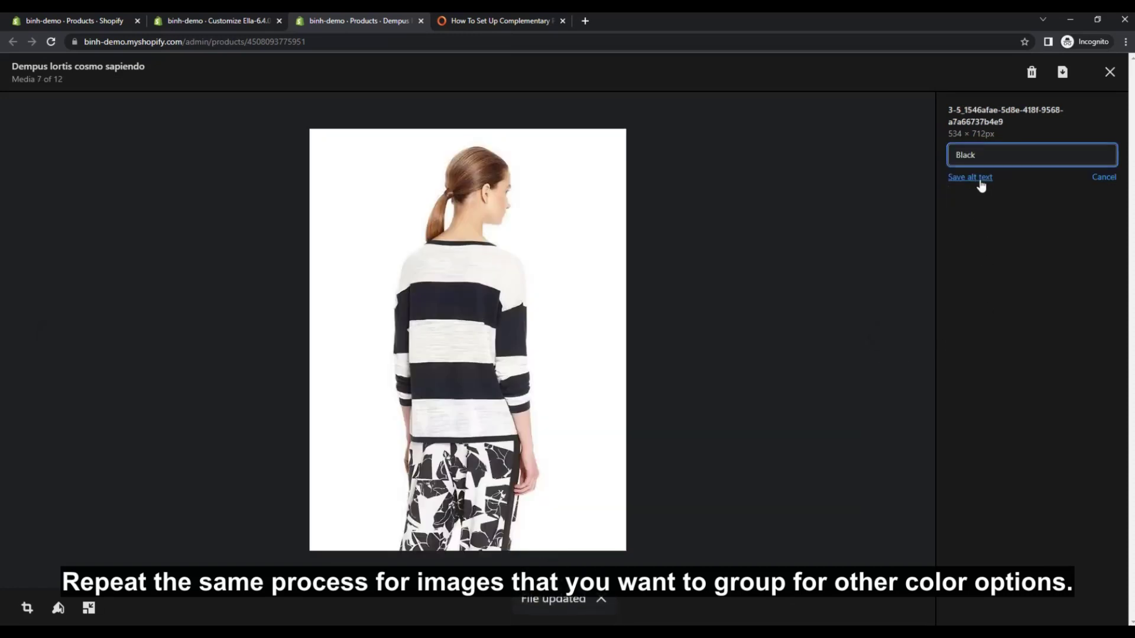
click(979, 179)
click(891, 340)
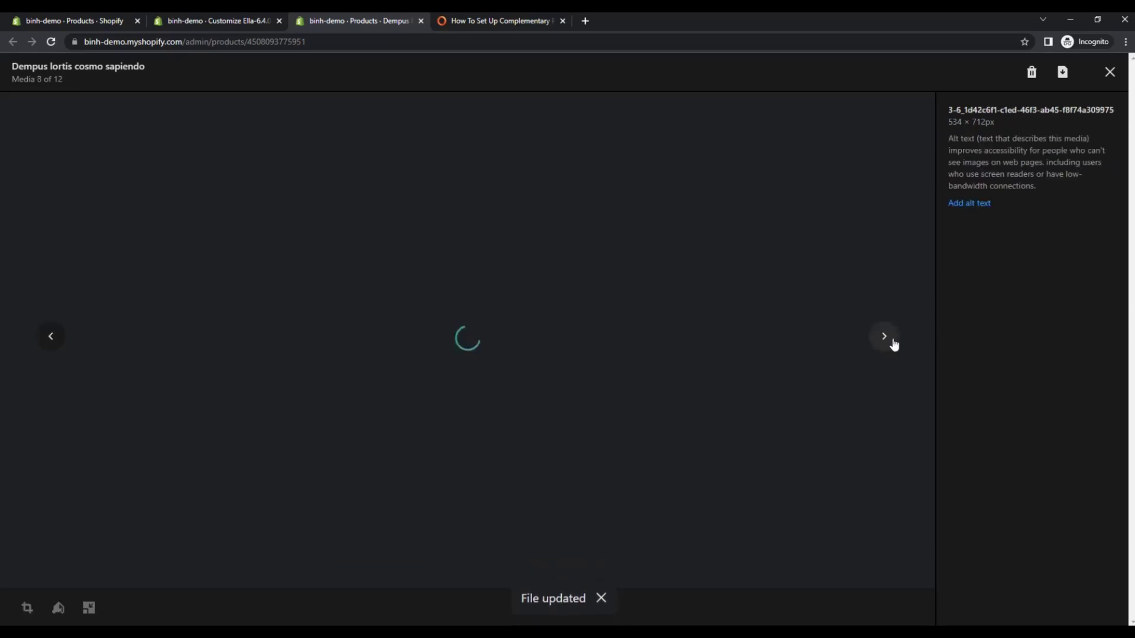
click(972, 206)
key(ctrl+v)
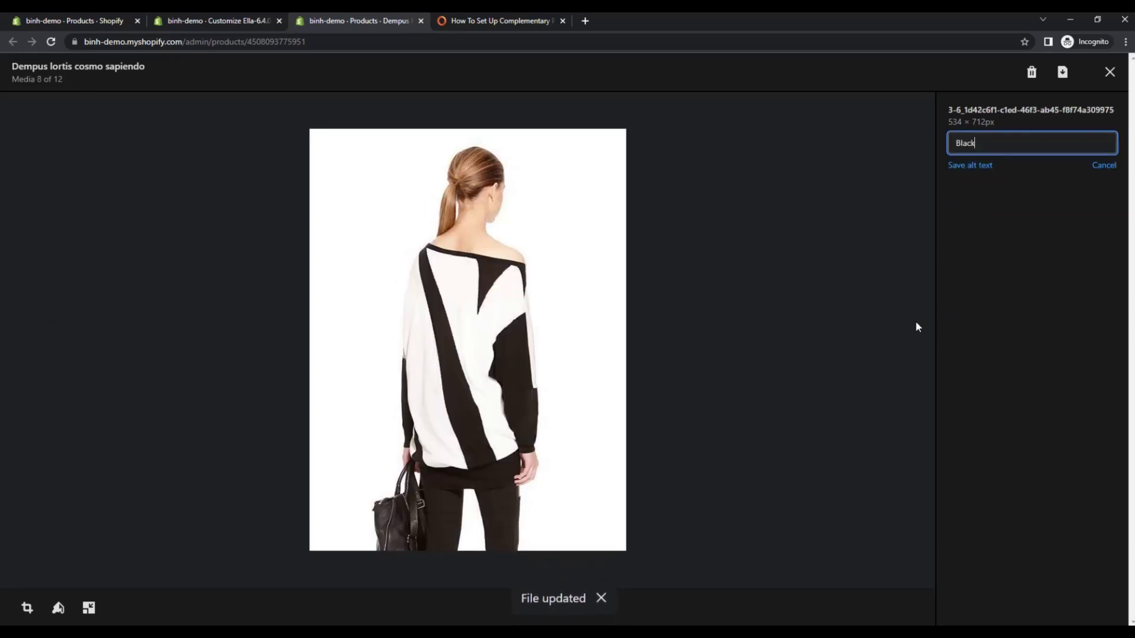
click(977, 165)
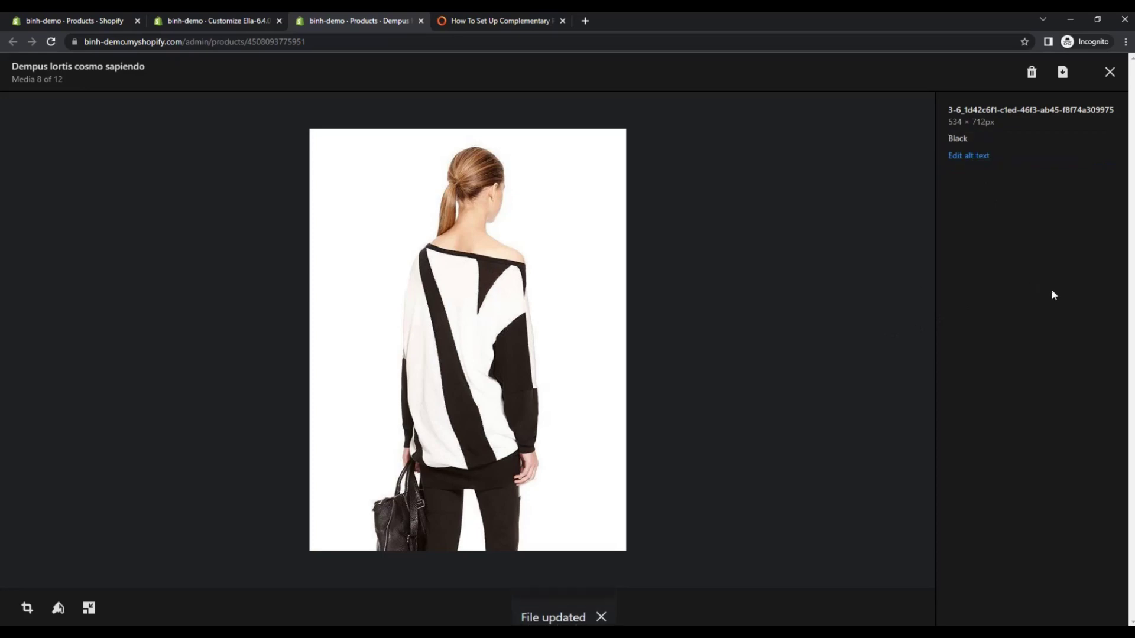
click(883, 337)
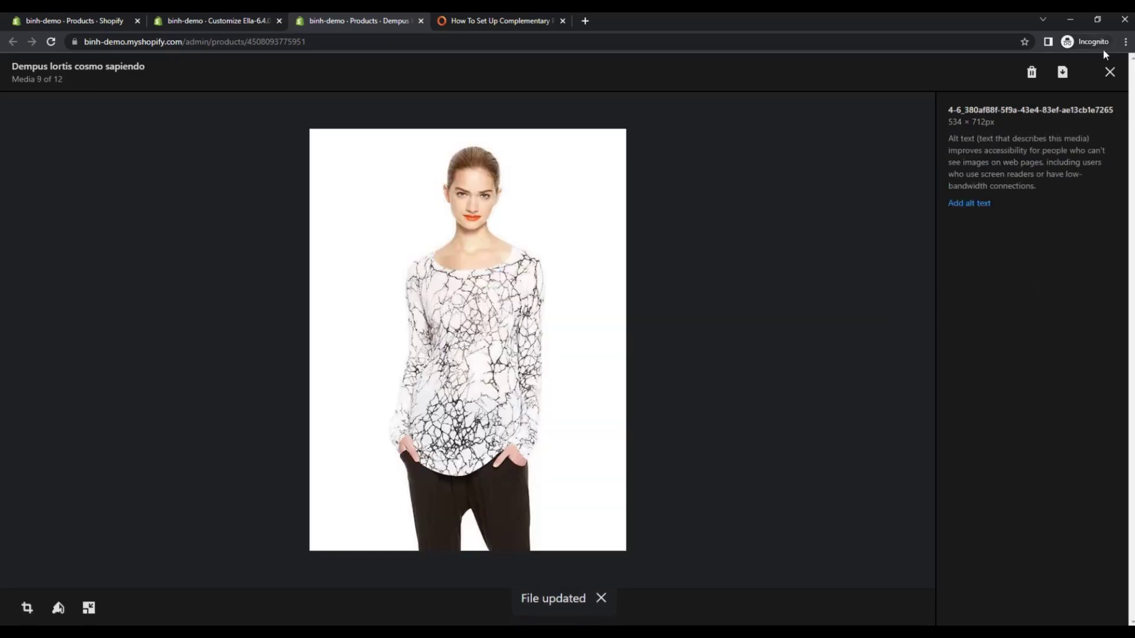
click(1110, 72)
Step: Check the Color values and save Gray as alt text on the marble-print front photo
scroll(721, 409, down, 2)
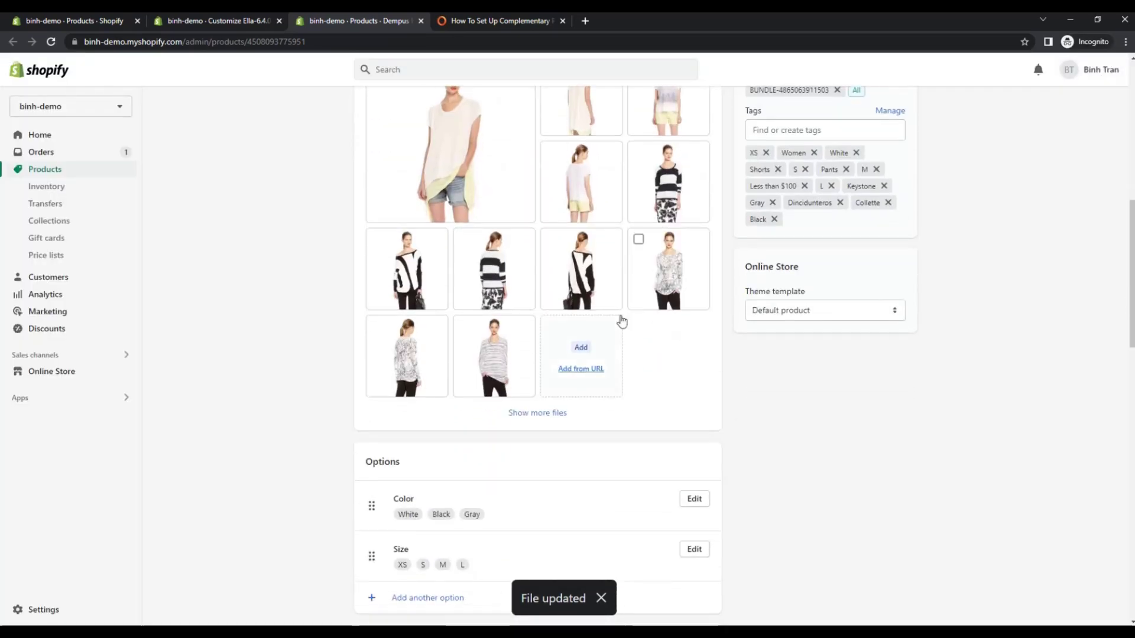
scroll(685, 386, down, 2)
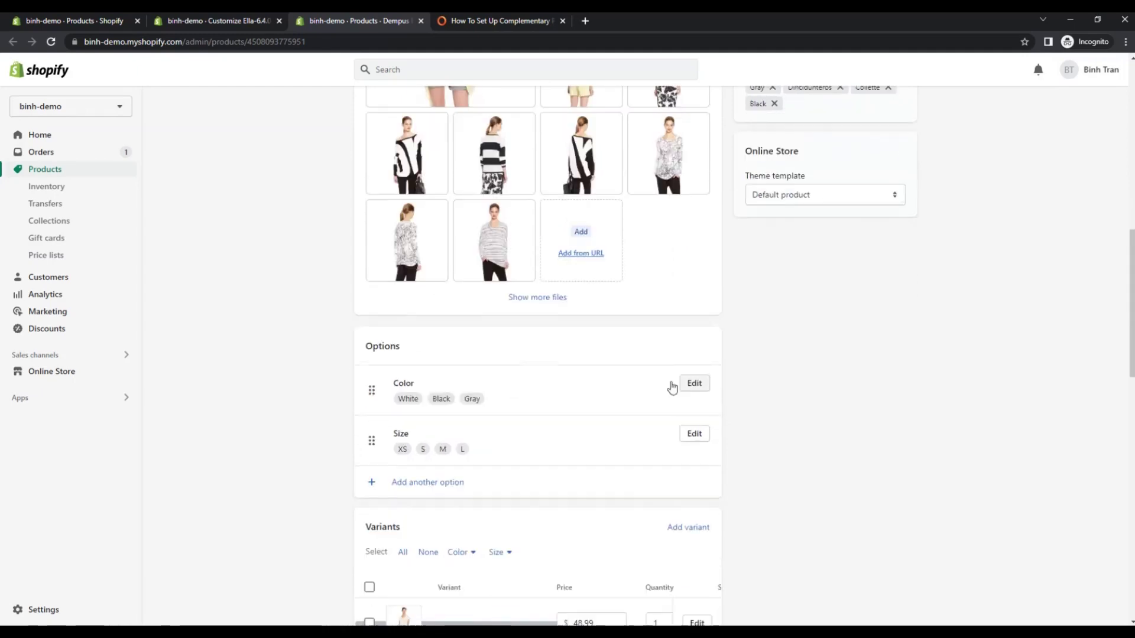
right_click(478, 395)
click(506, 405)
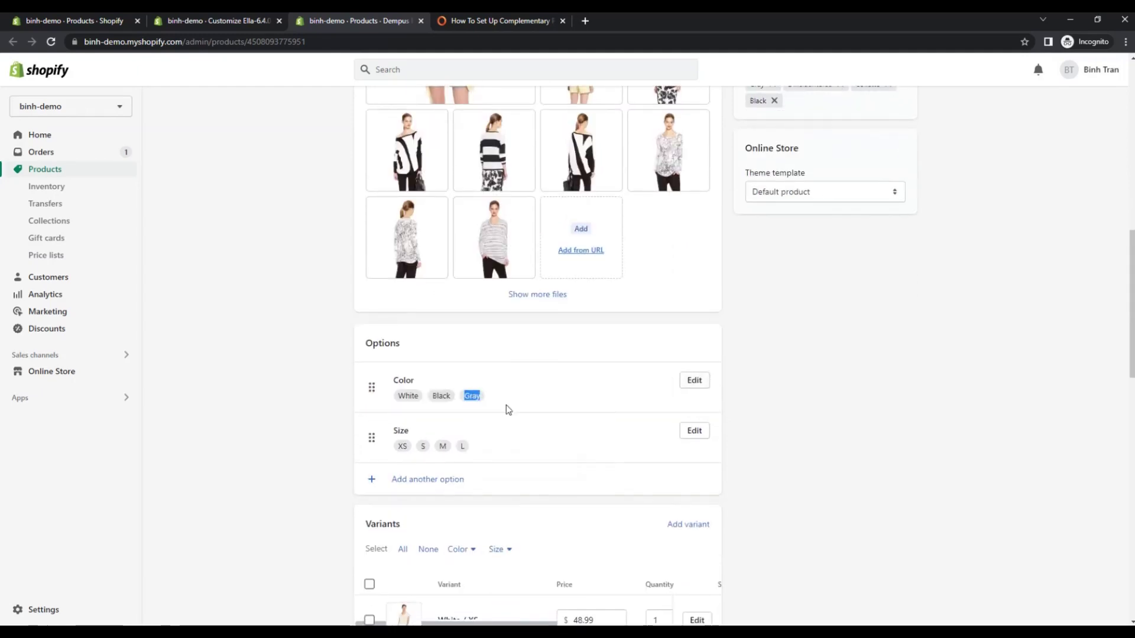
scroll(657, 377, up, 4)
click(657, 376)
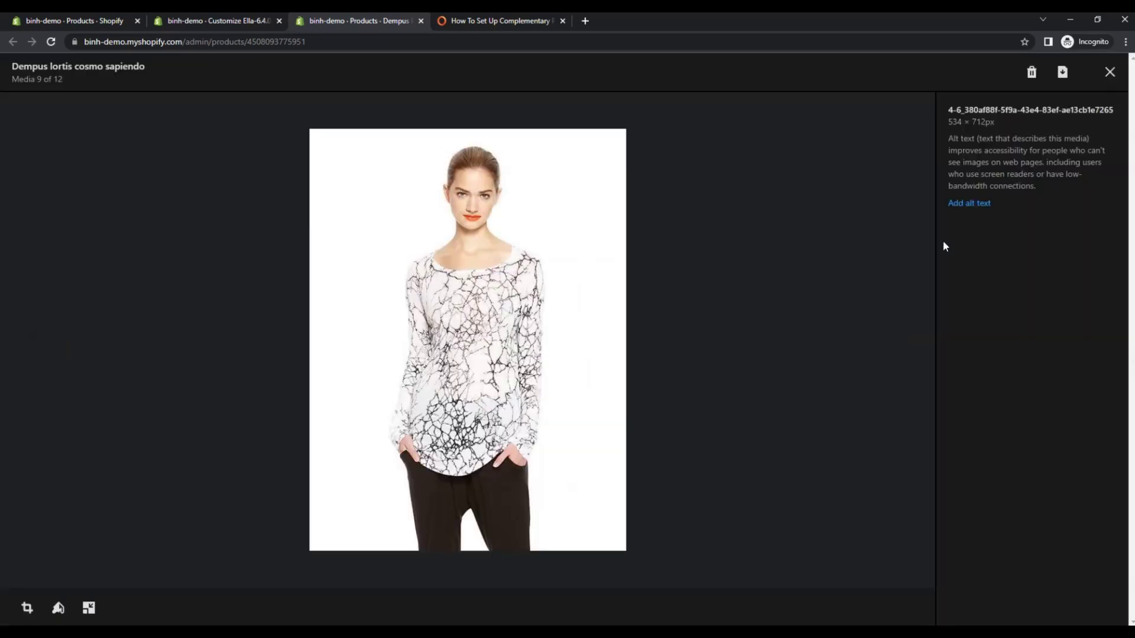
click(970, 203)
click(969, 166)
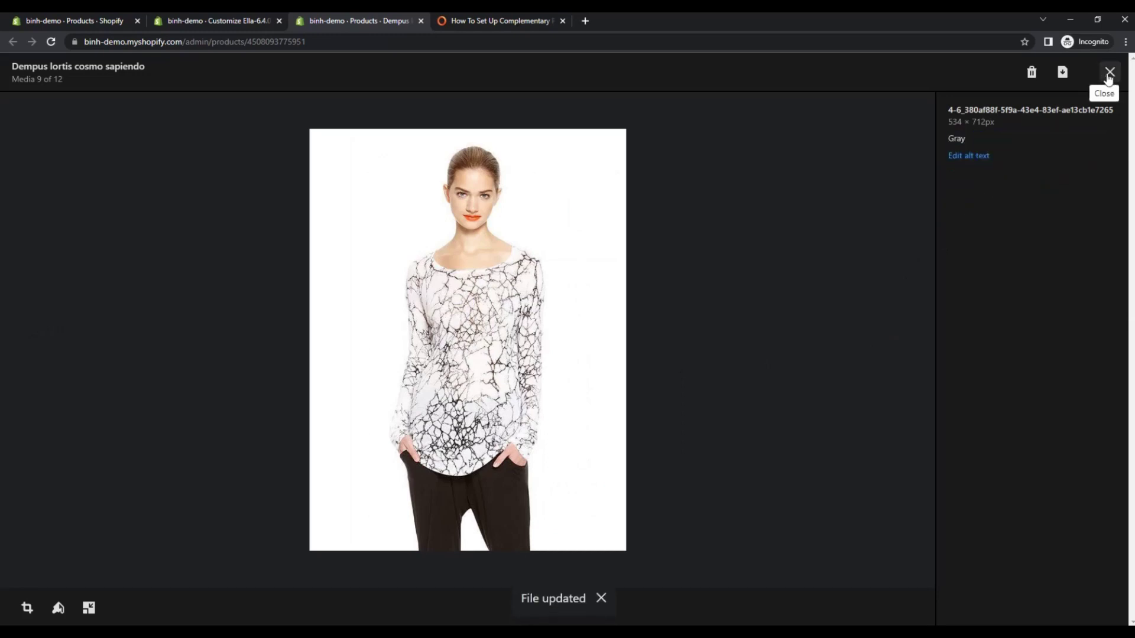
click(881, 335)
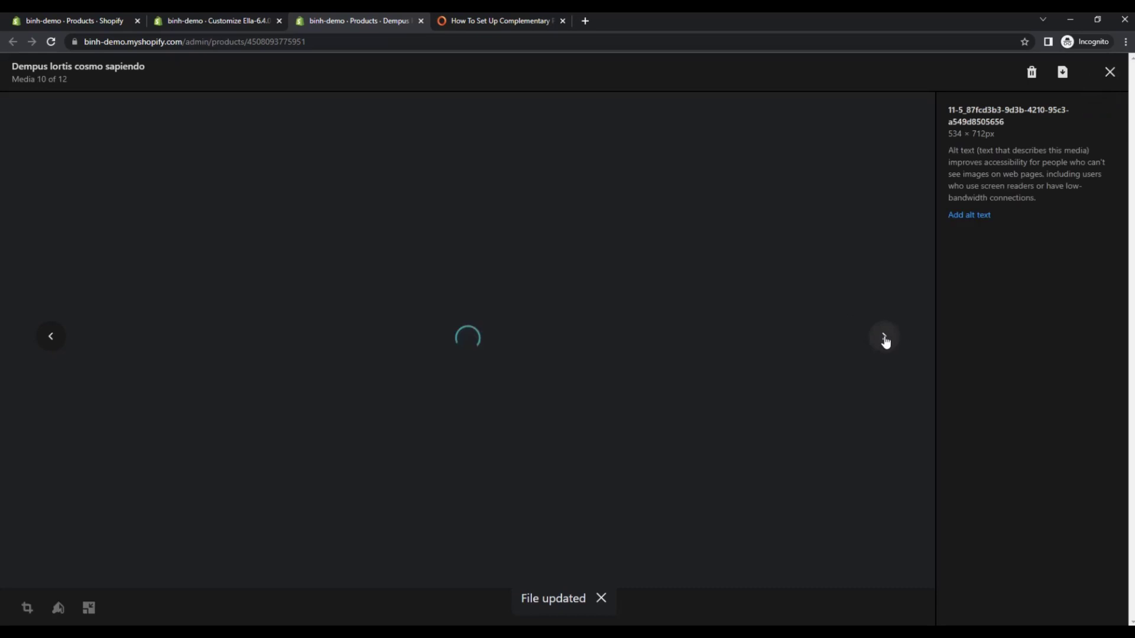
Step: Save Gray as alt text on the back-view and striped photos, then close the viewer
click(969, 216)
text(Gray)
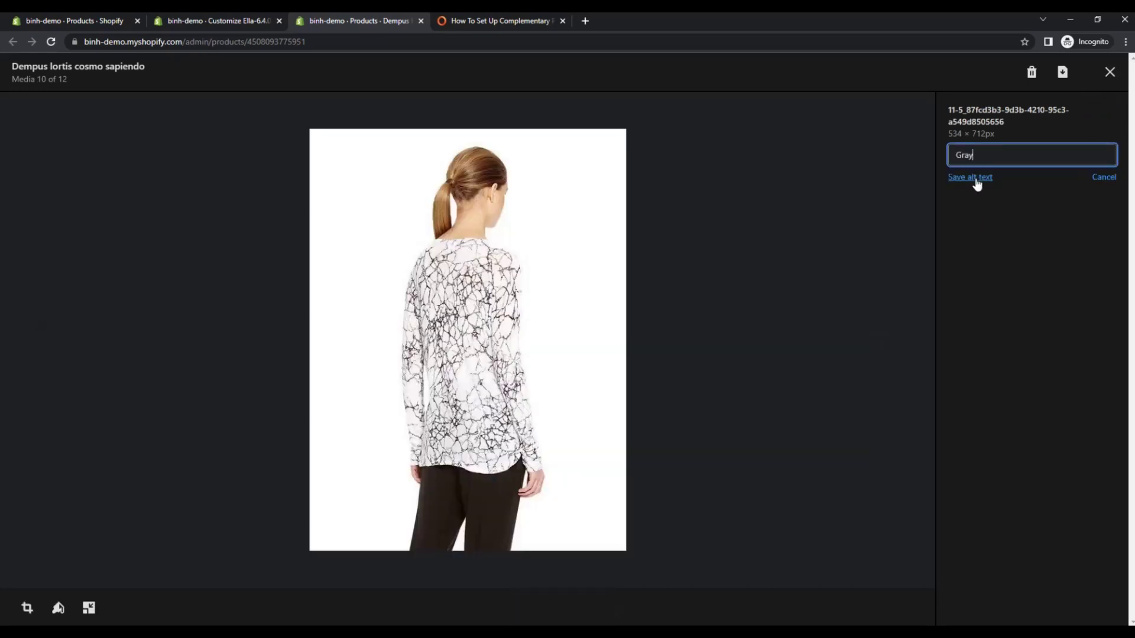
click(974, 179)
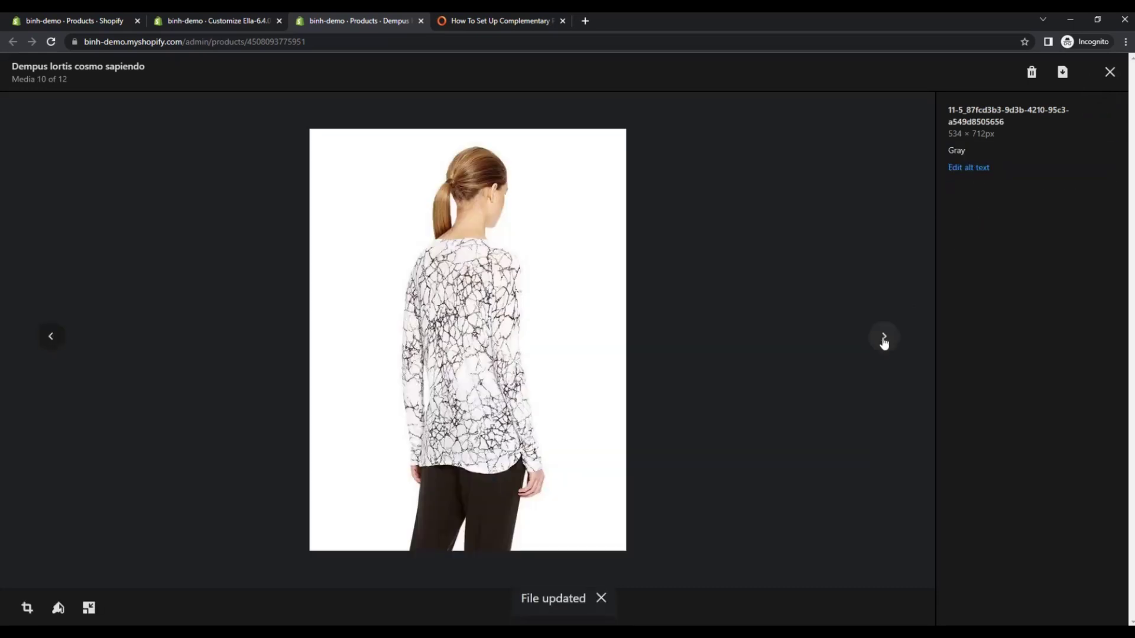
click(883, 339)
click(967, 204)
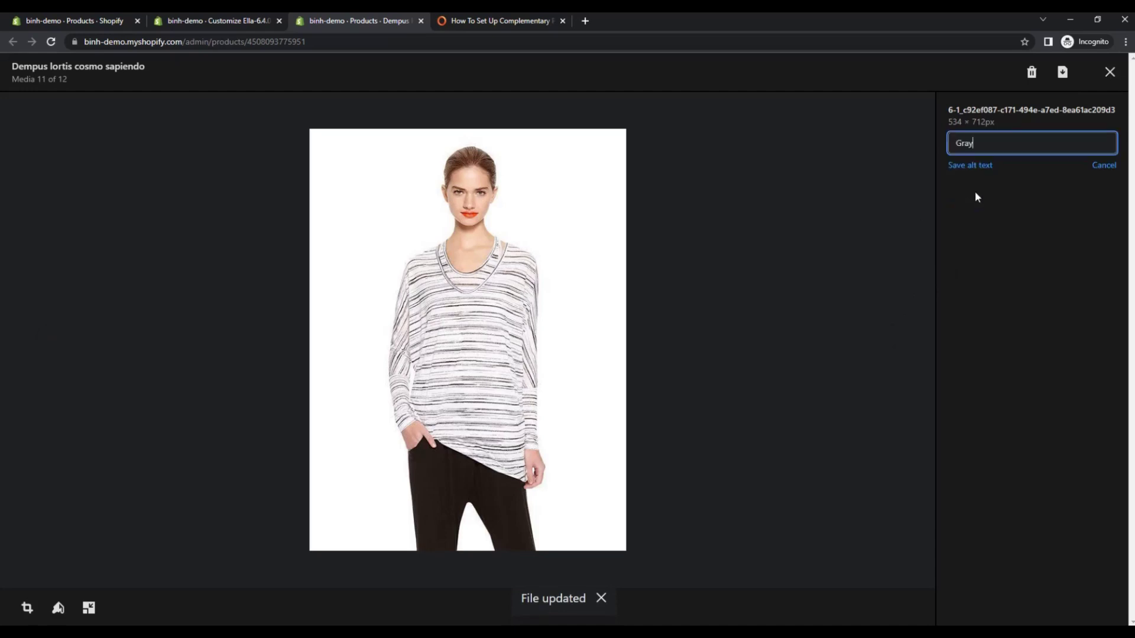
text(Gray)
click(978, 170)
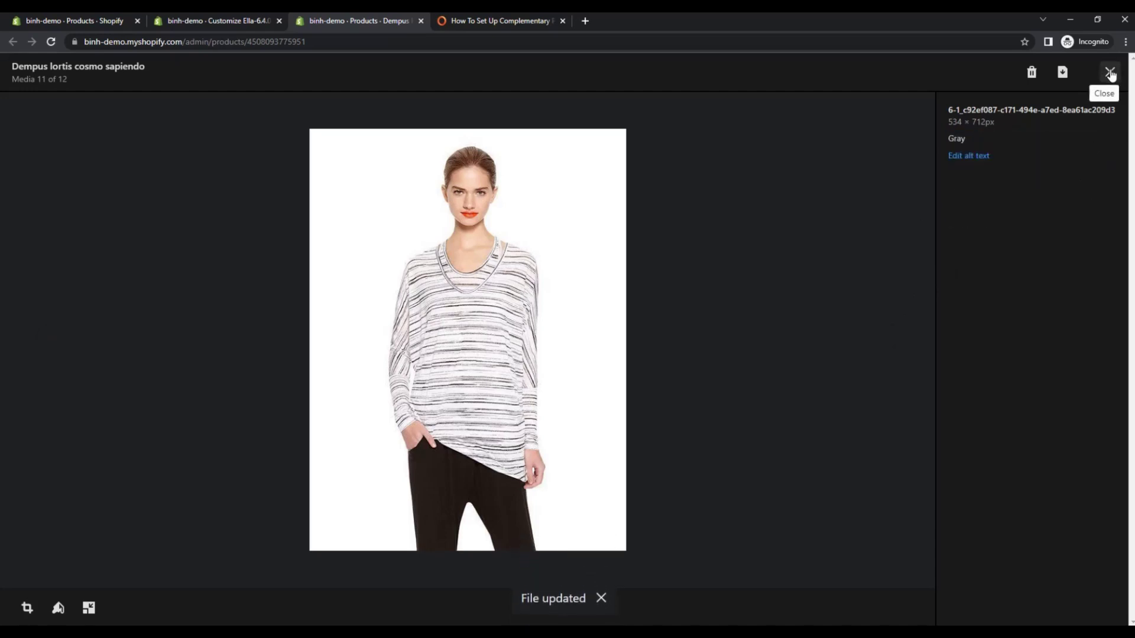
click(1110, 72)
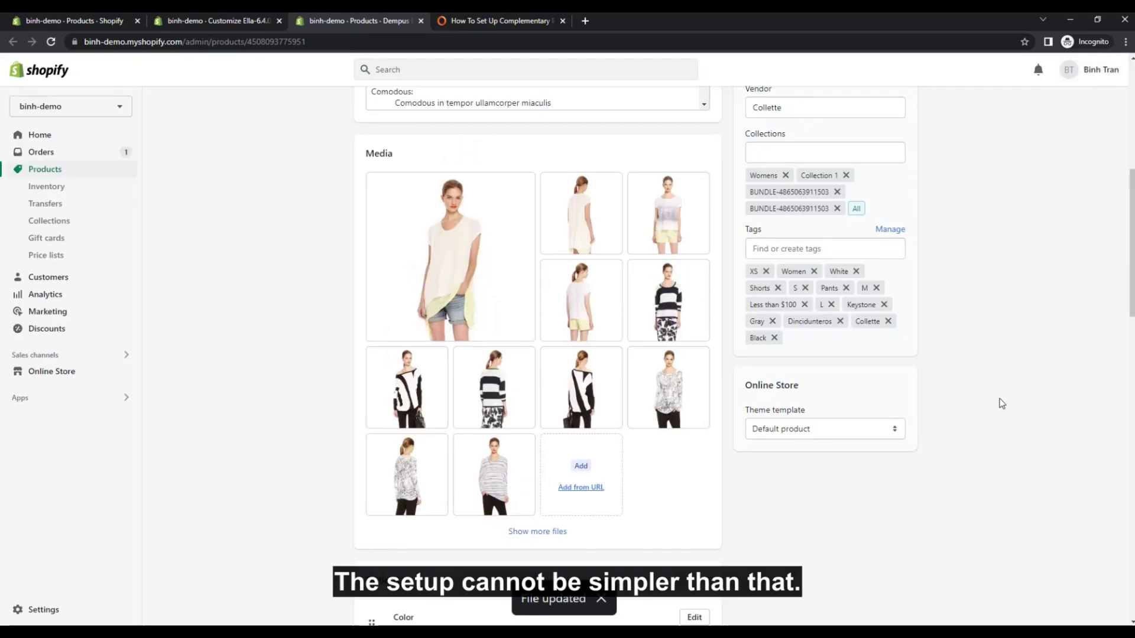
Step: Open Dempus lortis cosmo sapiendo's live storefront page using the View button
scroll(1002, 404, up, 2)
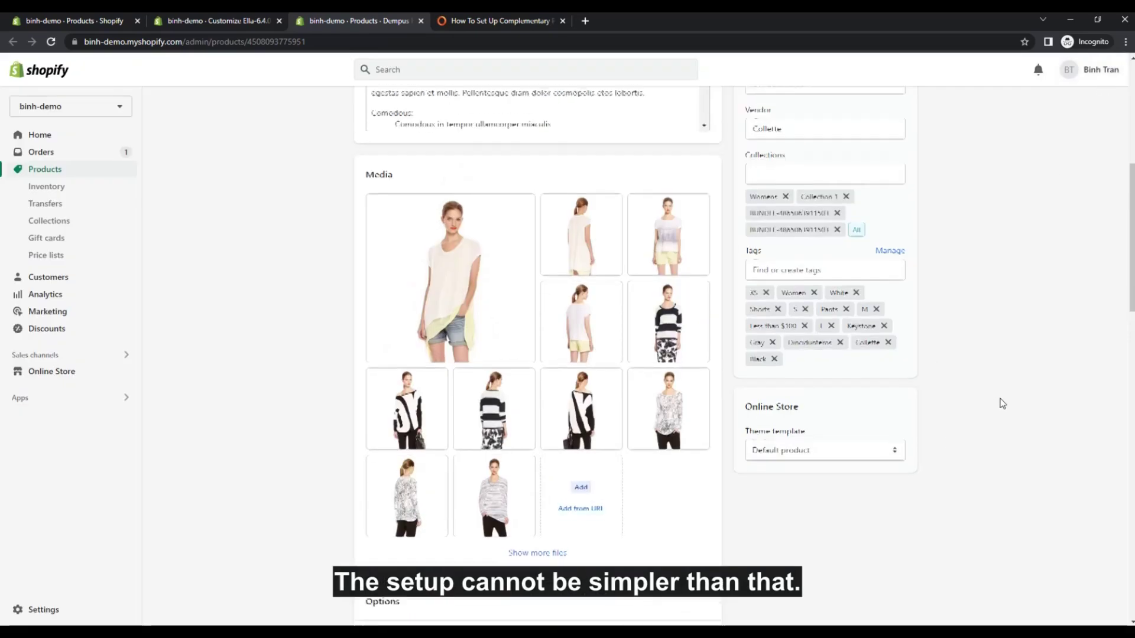
scroll(1003, 404, up, 5)
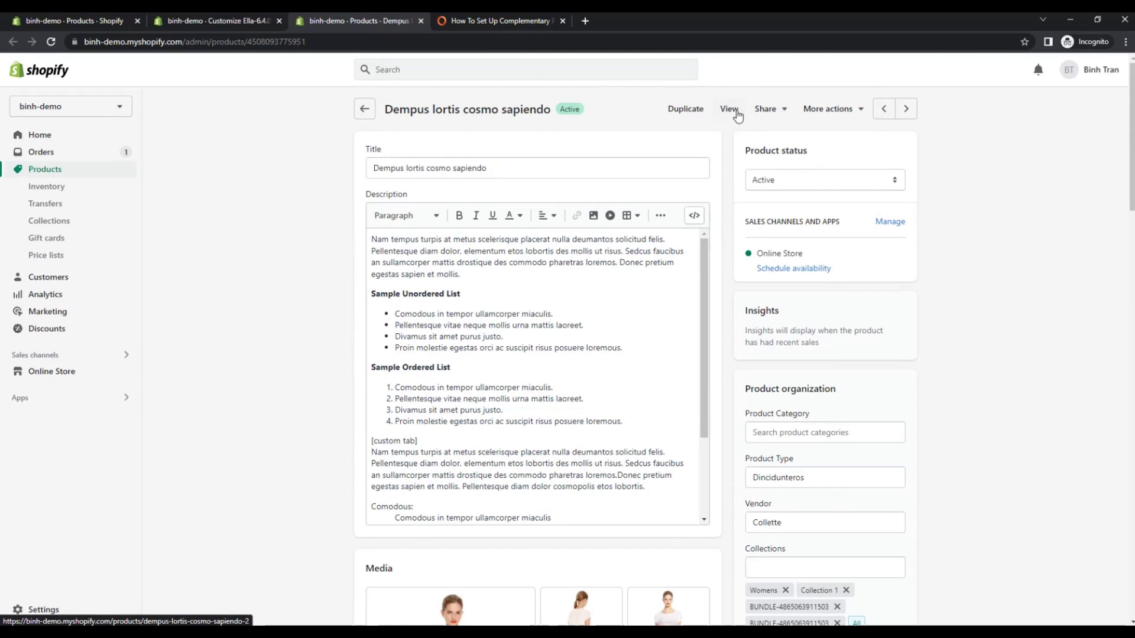
click(730, 109)
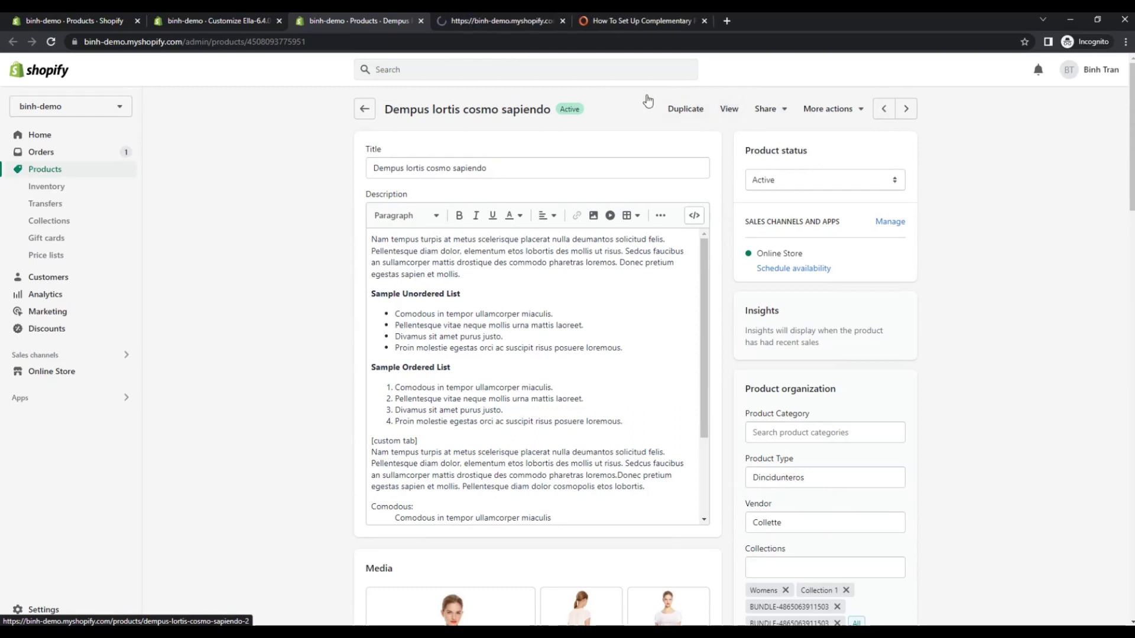
Step: On the storefront tab, browse the White variant's gallery thumbnails
click(515, 22)
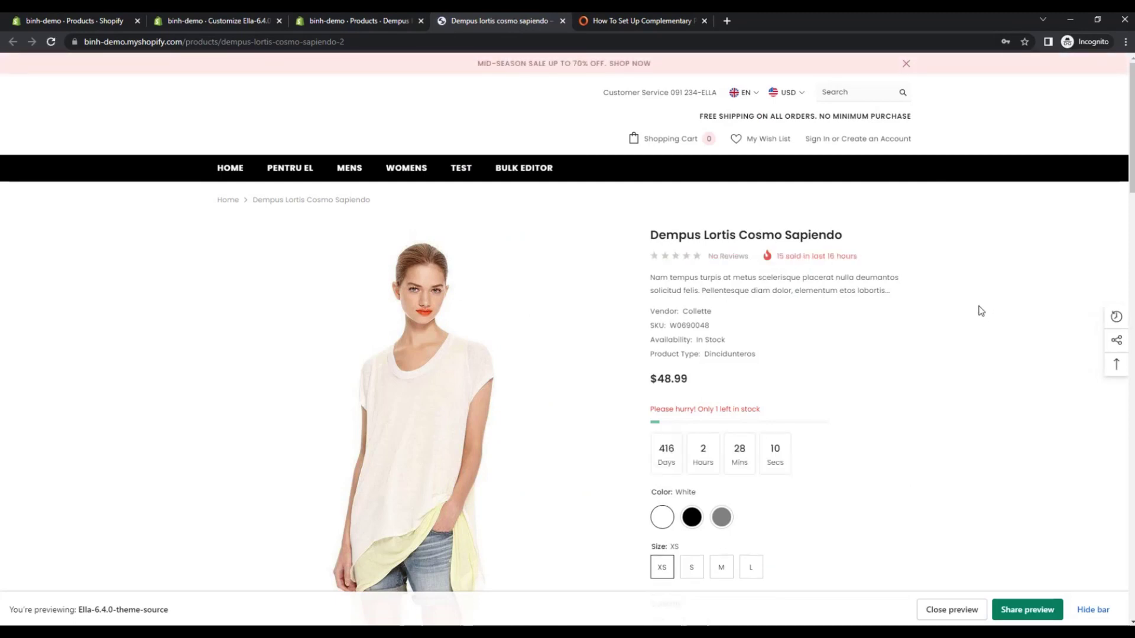
scroll(969, 309, down, 4)
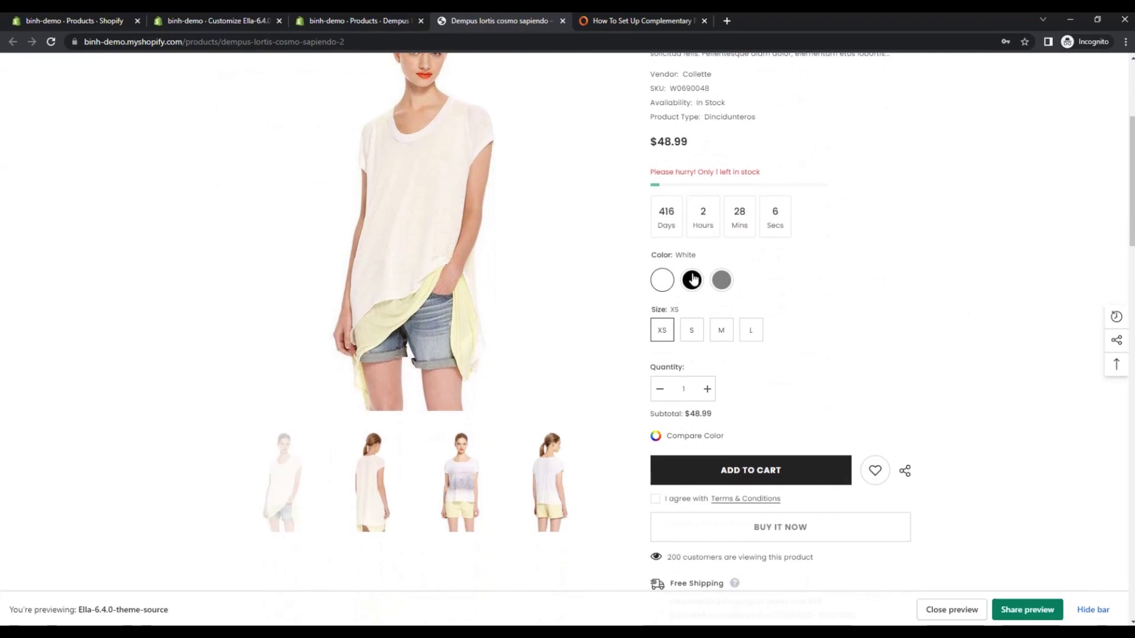
click(453, 486)
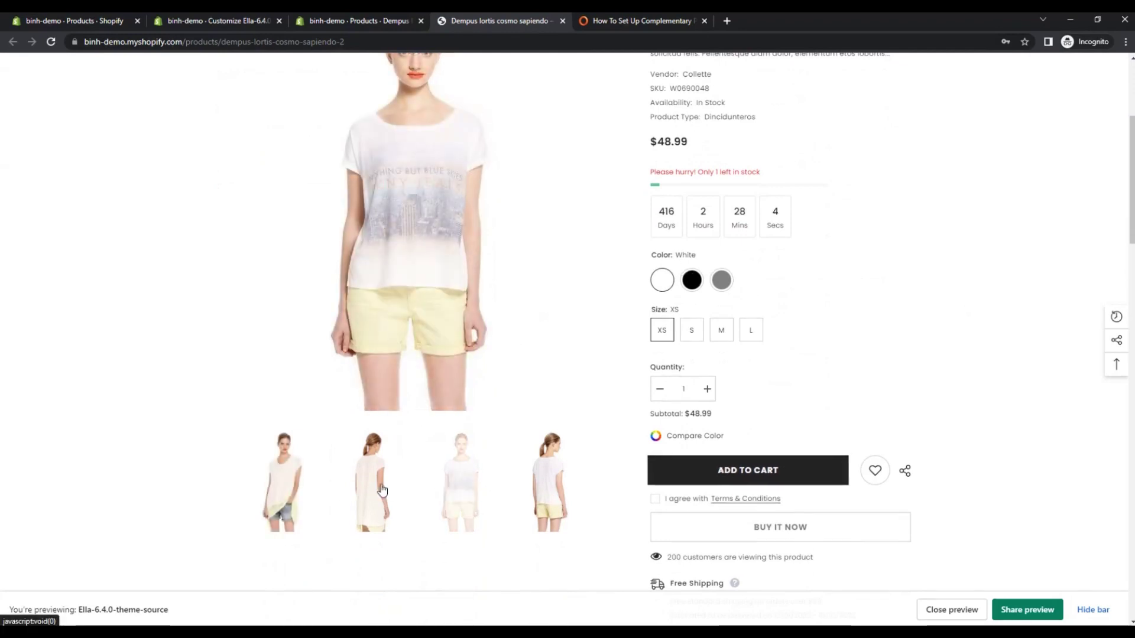
click(549, 482)
Step: Select Black, then Gray, checking the gallery shows only that colour's photos each time
scroll(534, 410, up, 1)
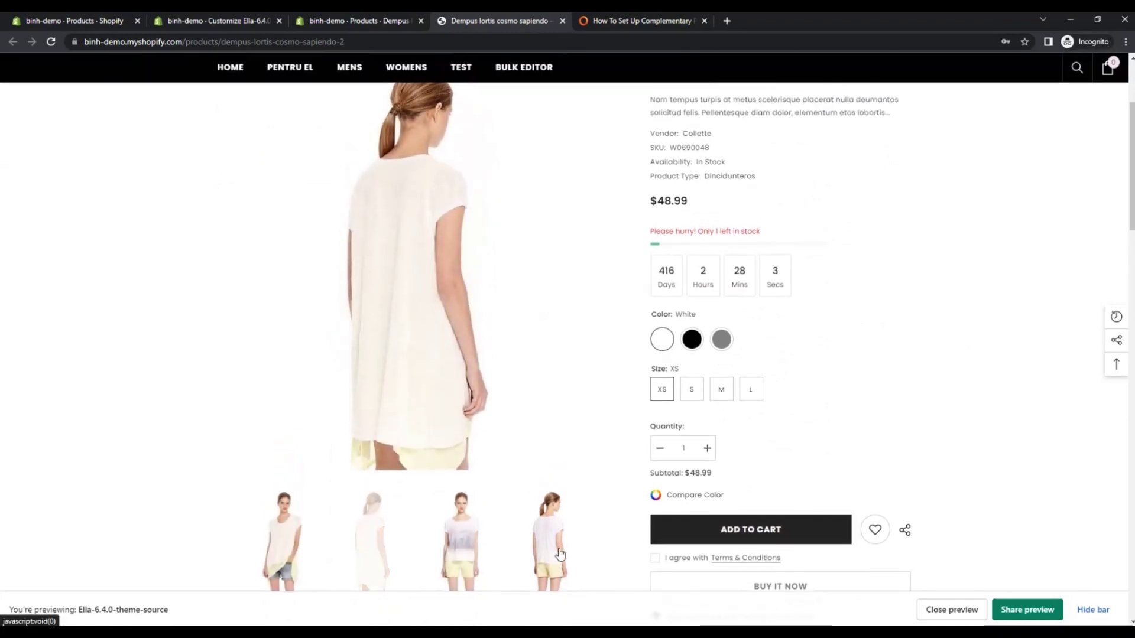
click(693, 342)
scroll(735, 343, down, 1)
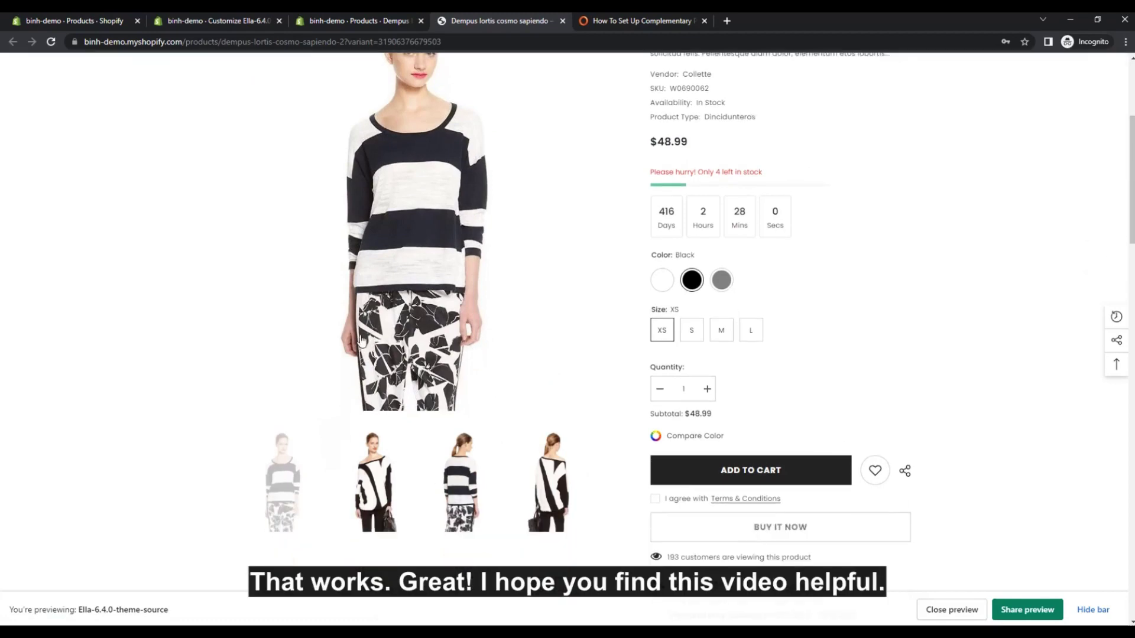
click(458, 484)
click(549, 482)
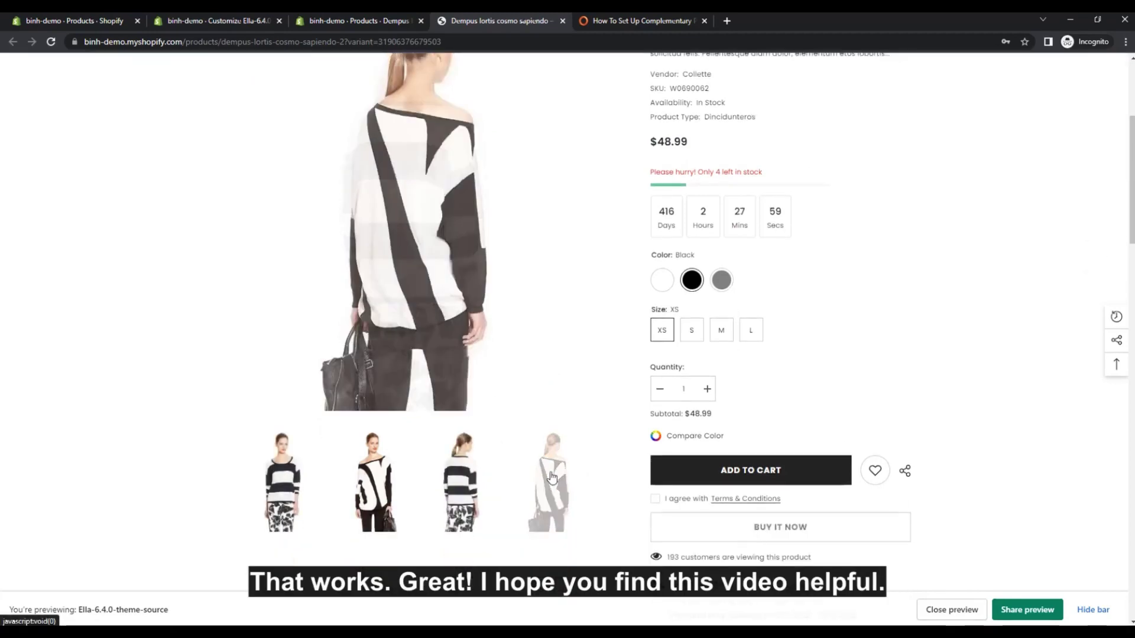
click(722, 283)
scroll(618, 359, up, 1)
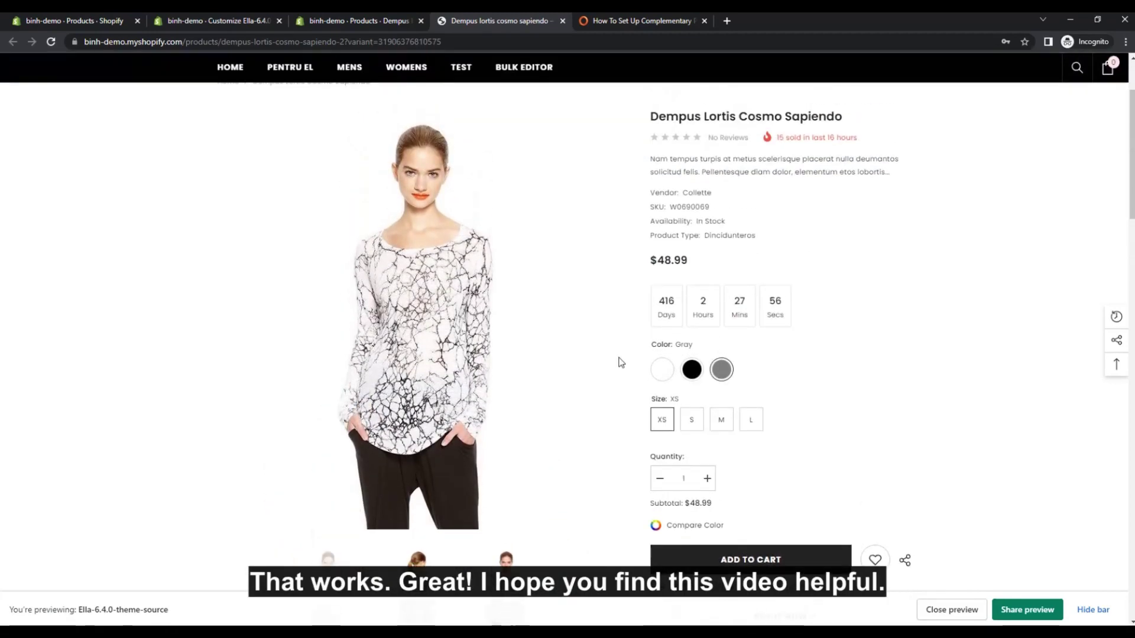
click(482, 527)
click(431, 529)
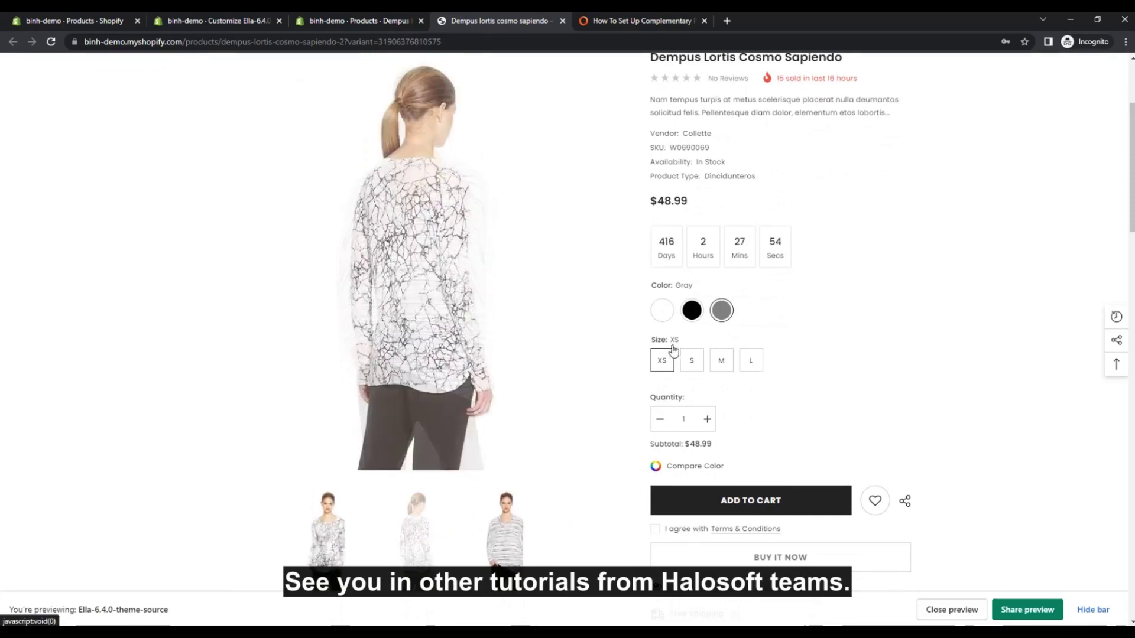